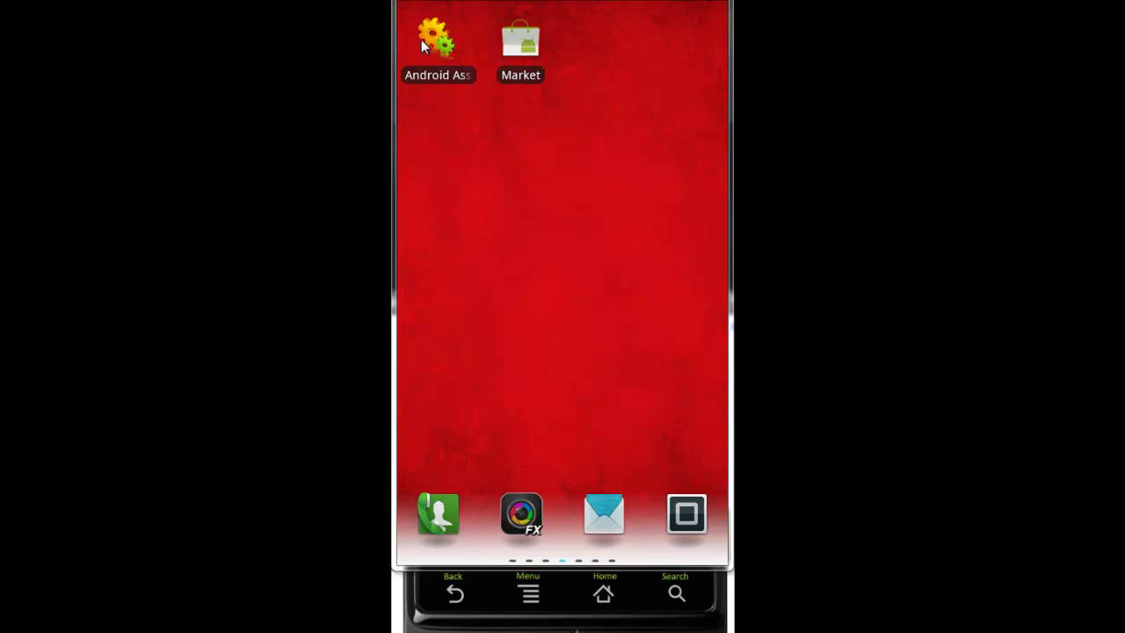
Search the Market for "android assistant", select the Android Assistant(18 features) result and open the app.
left_click(519, 44)
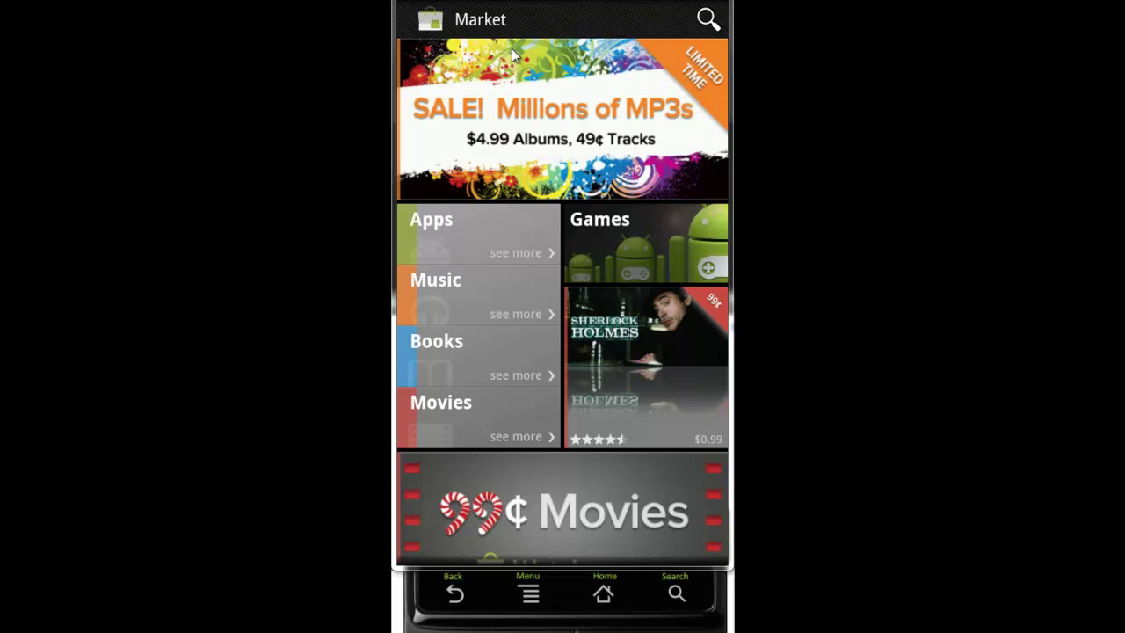
key("F5")
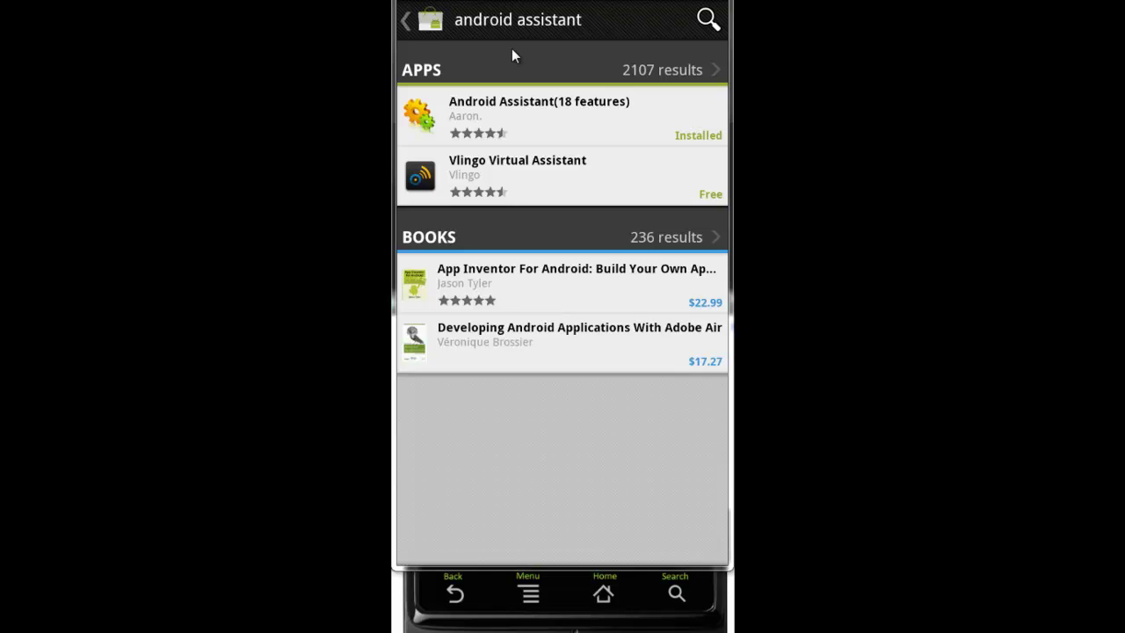
key("Down")
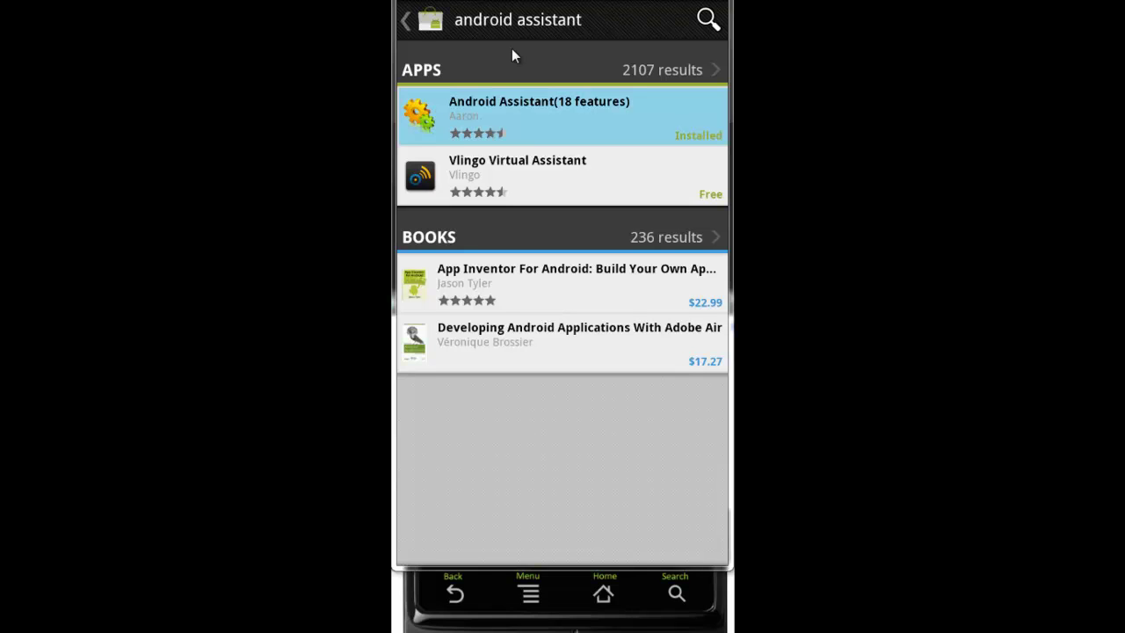
key("Return")
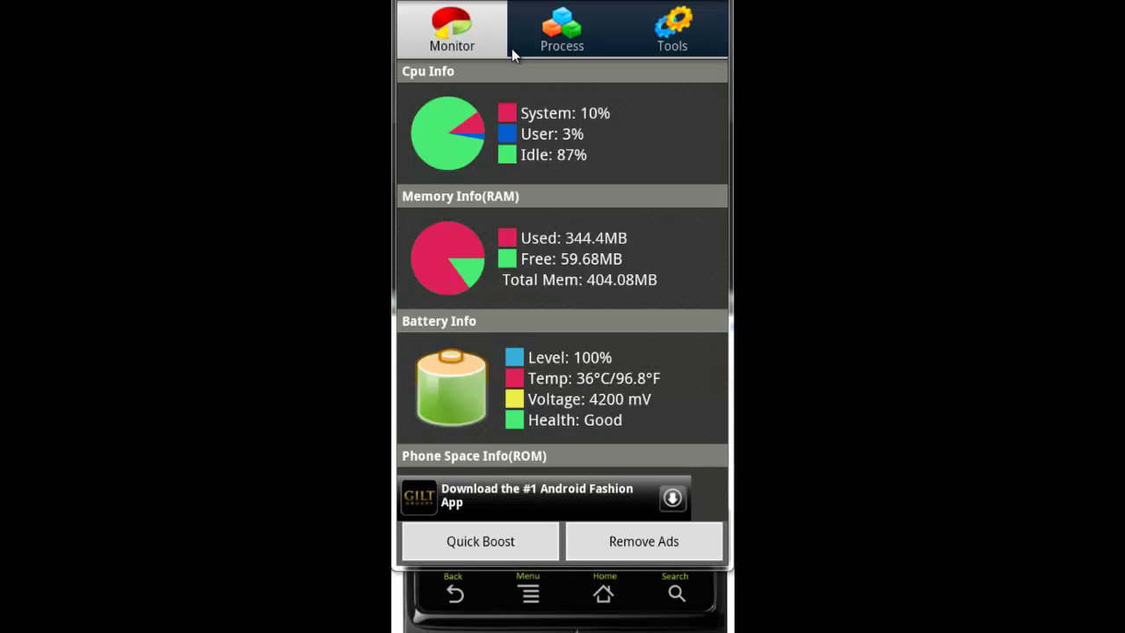
Review the CPU, memory, battery and storage information in the monitor, and run a Quick Boost.
scroll(514, 54, "down", 1)
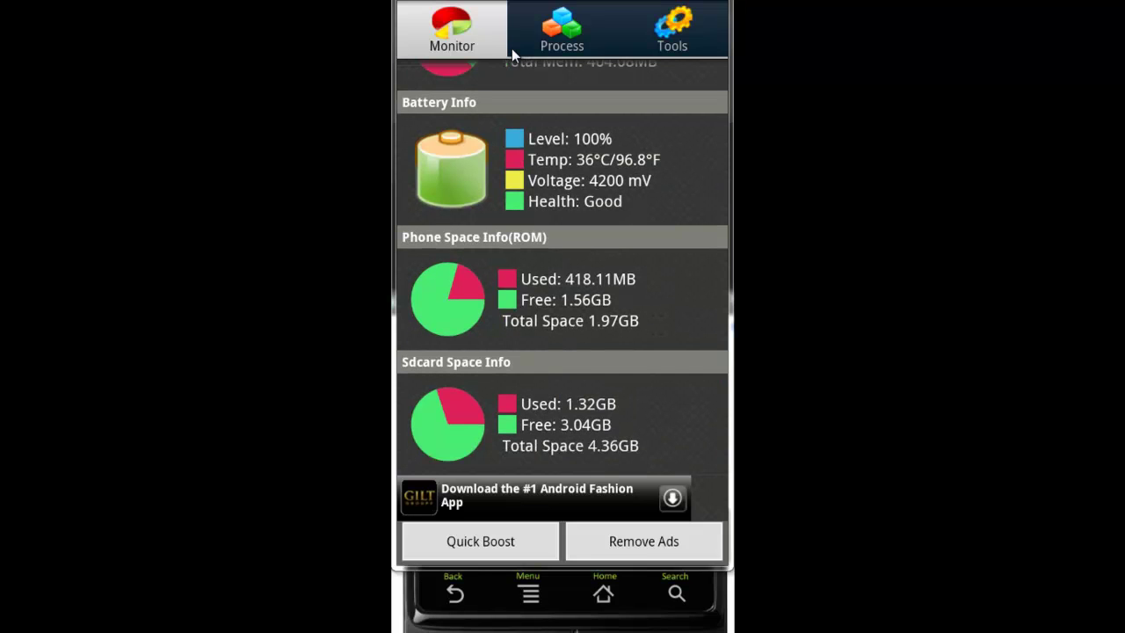
scroll(514, 55, "up", 1)
scroll(514, 54, "down", 1)
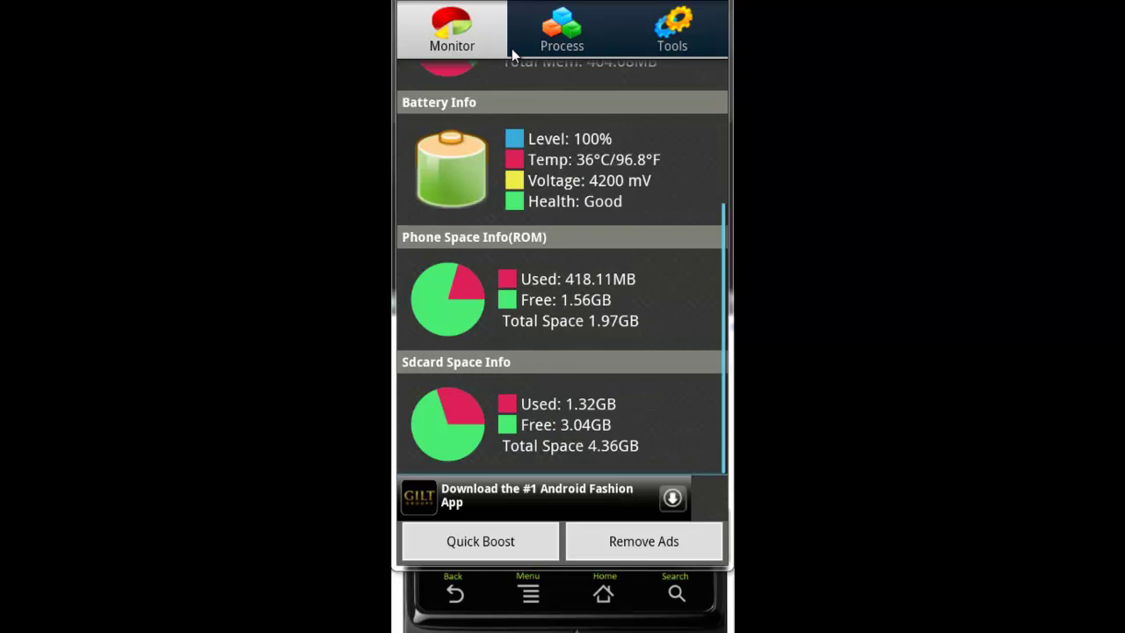
scroll(514, 55, "up", 1)
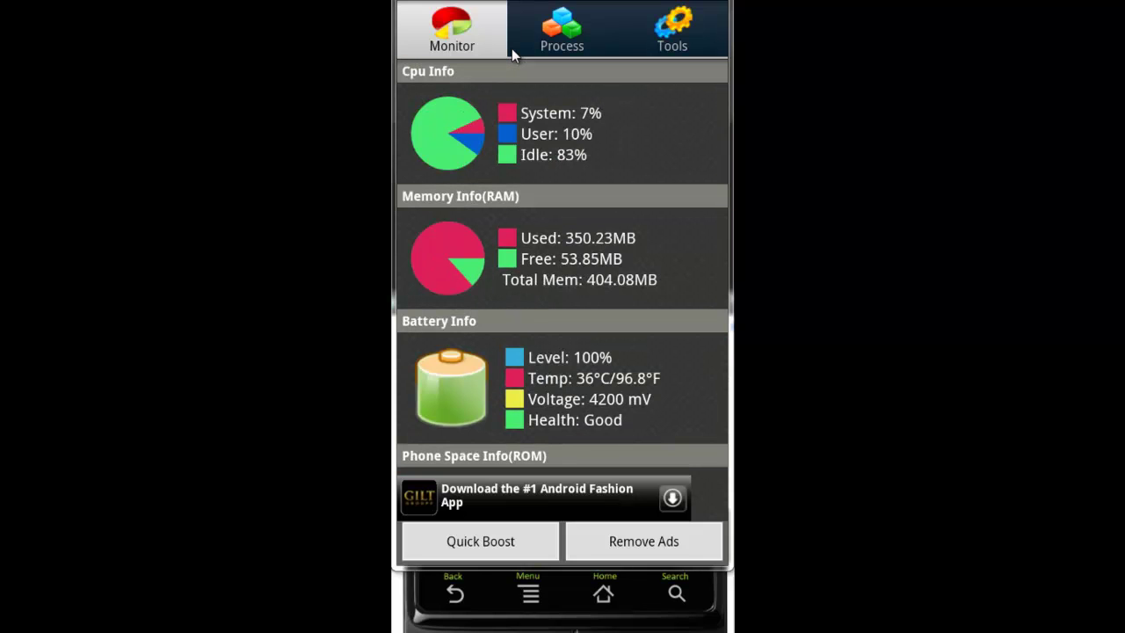
left_click(513, 50)
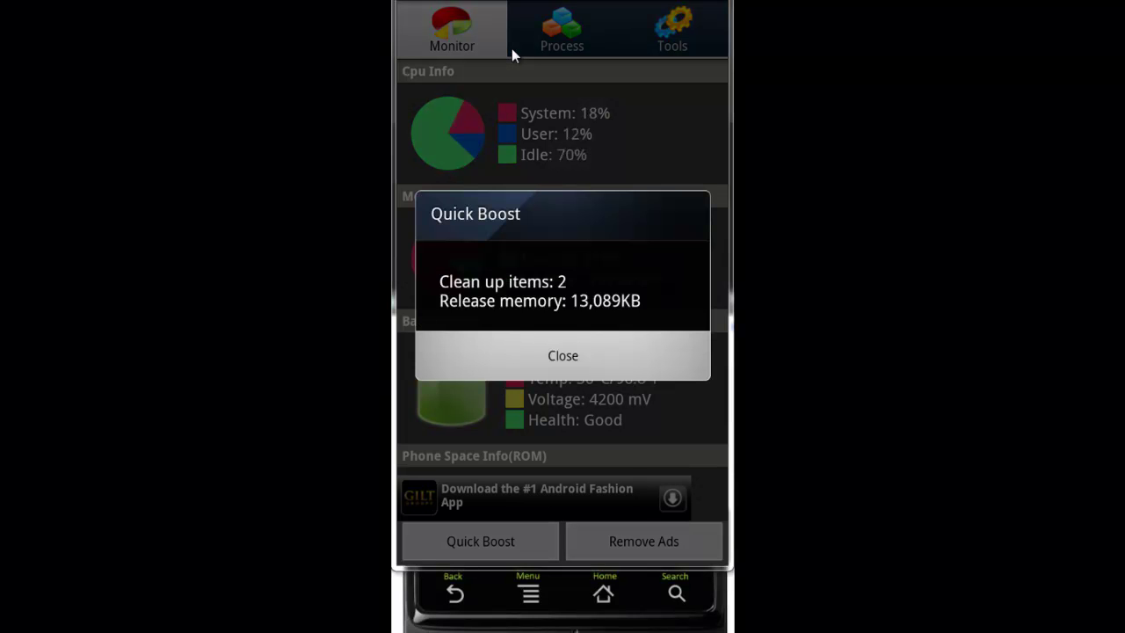
key("Escape")
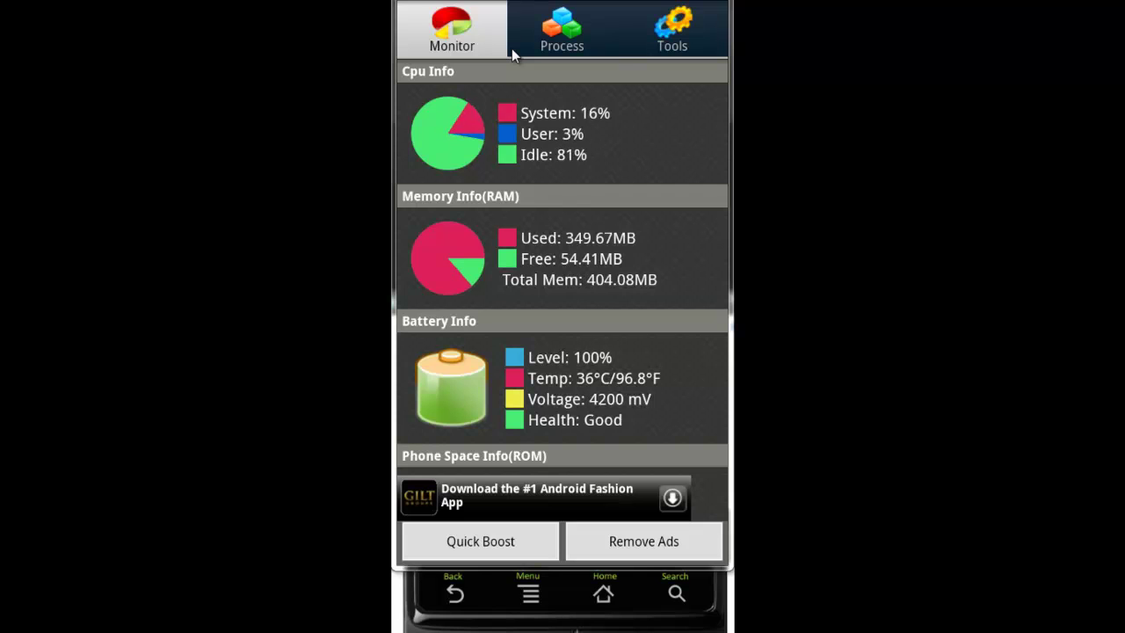
Examine the list of running processes with their CPU and memory use, from first to last entry.
left_click(514, 54)
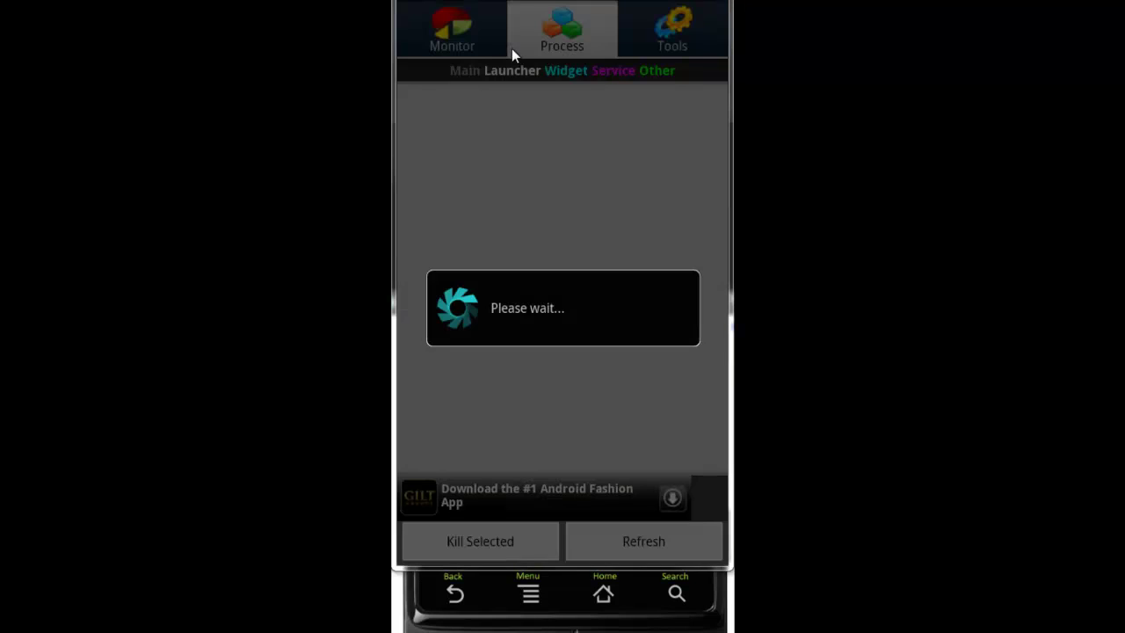
scroll(514, 54, "down", 5)
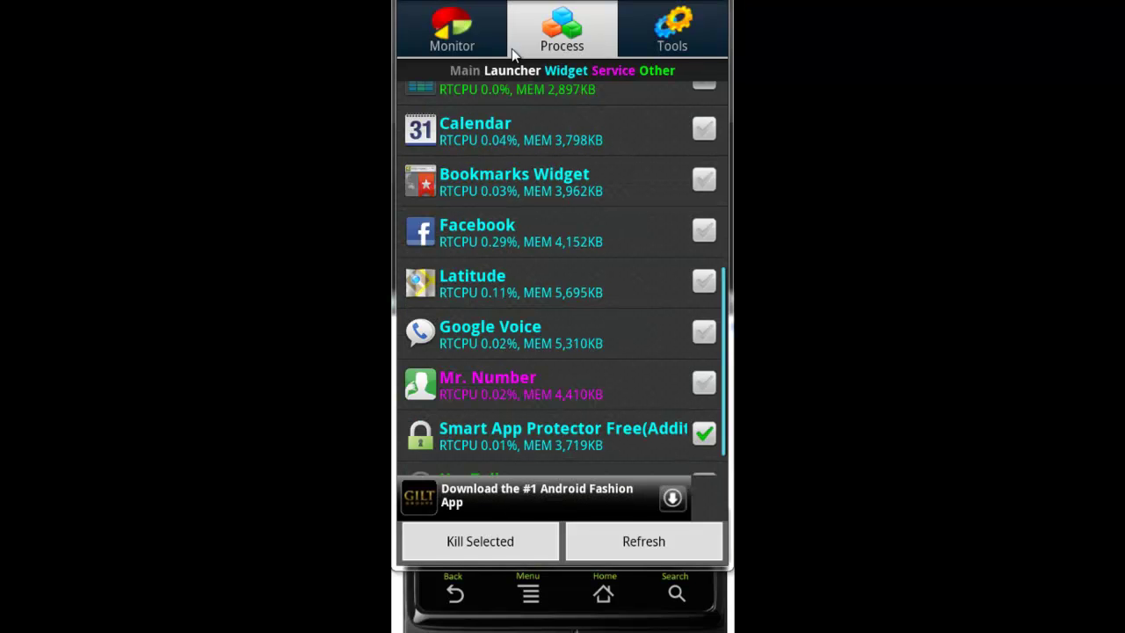
scroll(514, 54, "up", 5)
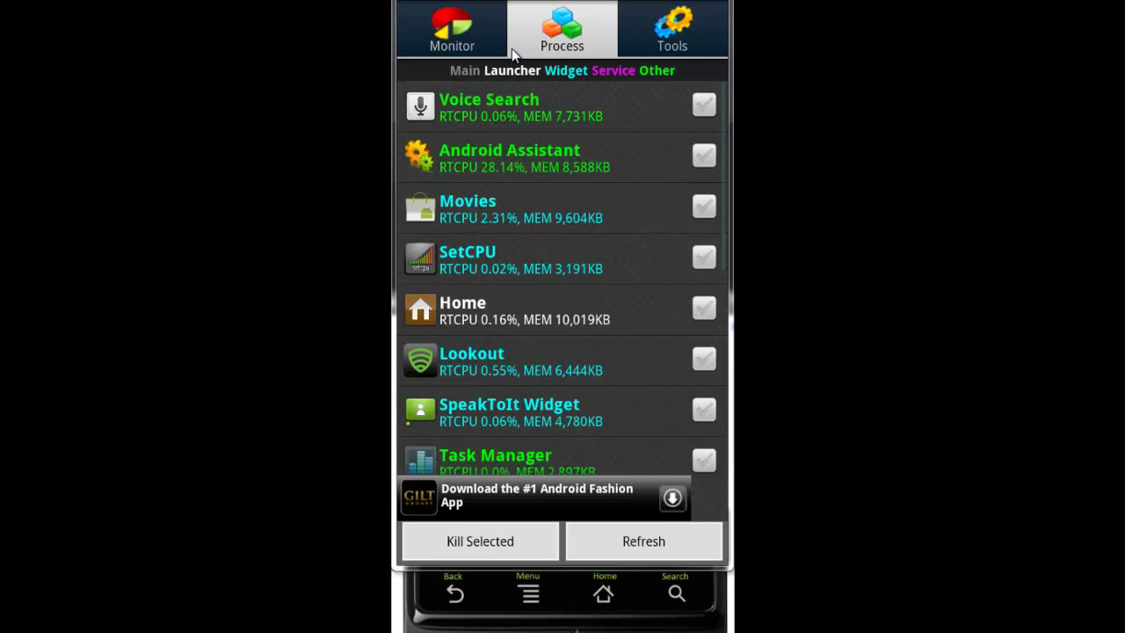
scroll(514, 55, "down", 5)
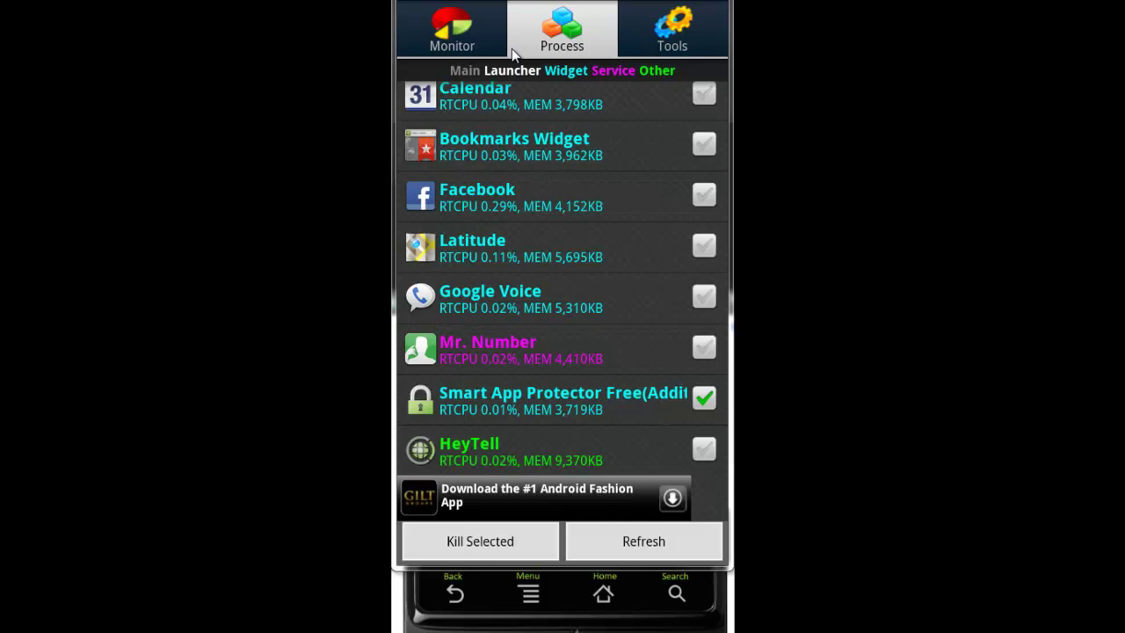
scroll(514, 55, "up", 5)
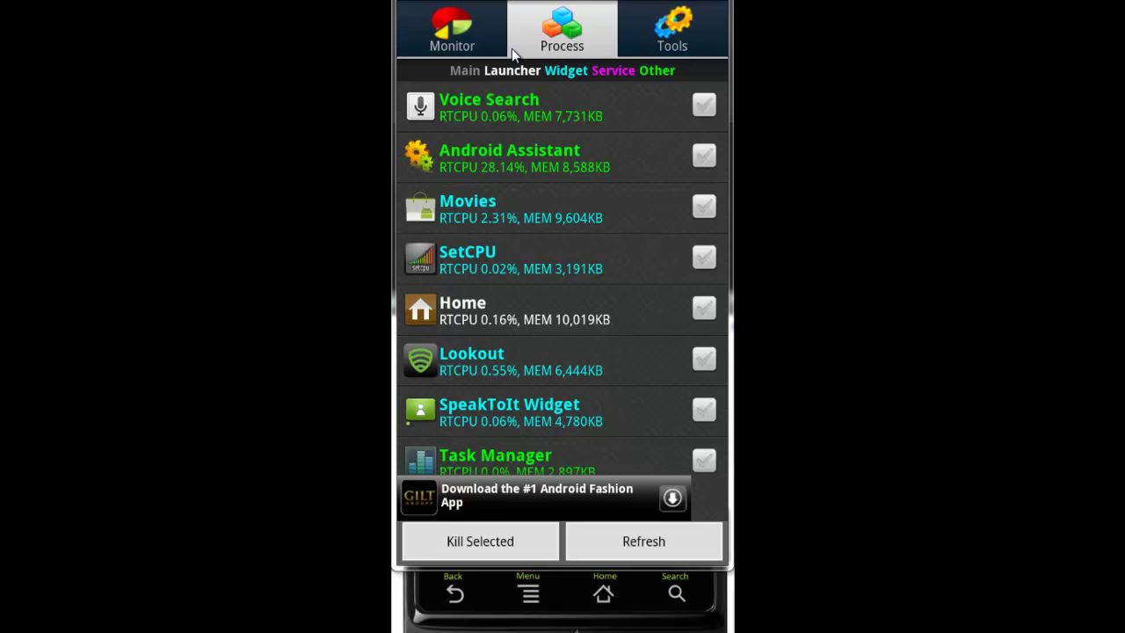
View the Volume Control levels and the Ringer mode options among the tools, closing each dialog.
key("Right")
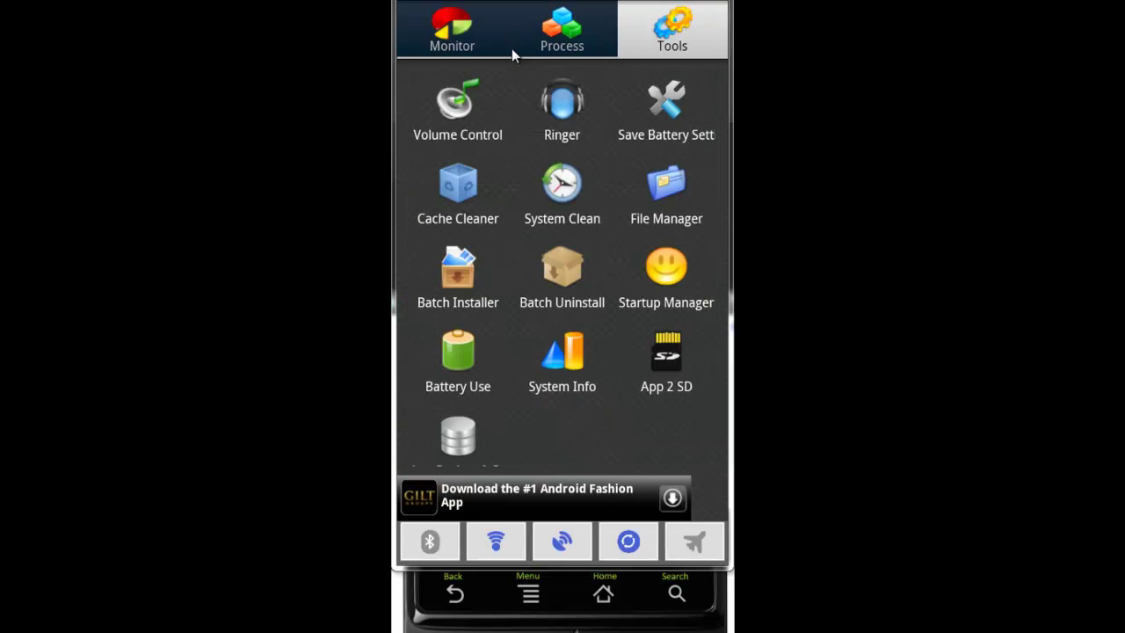
key("Return")
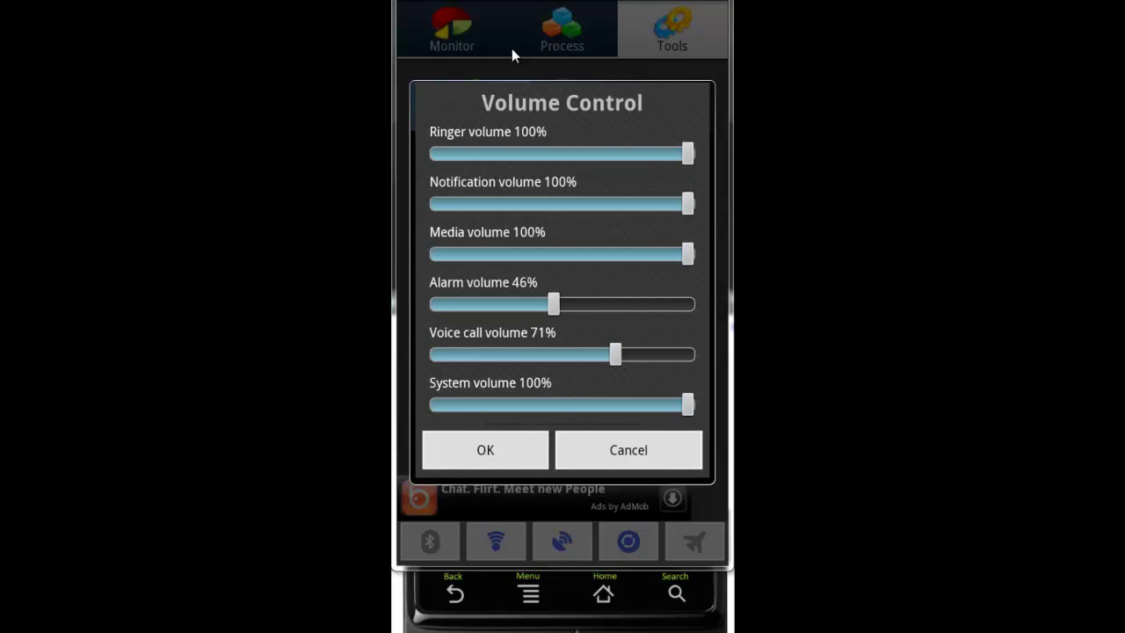
key("Escape")
key("Right")
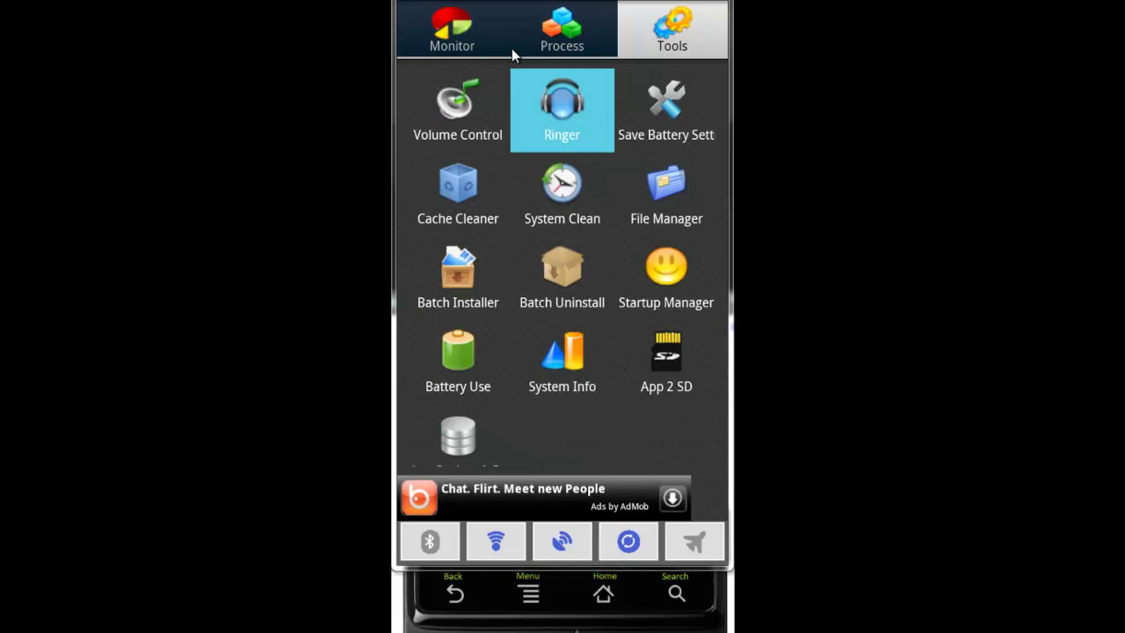
key("Return")
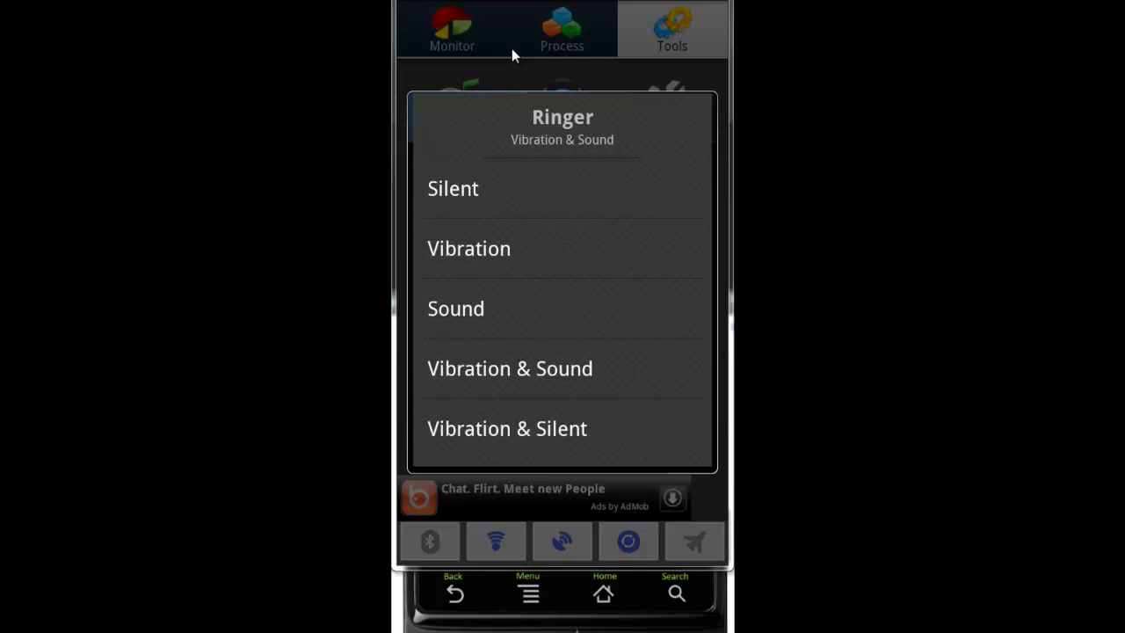
key("Escape")
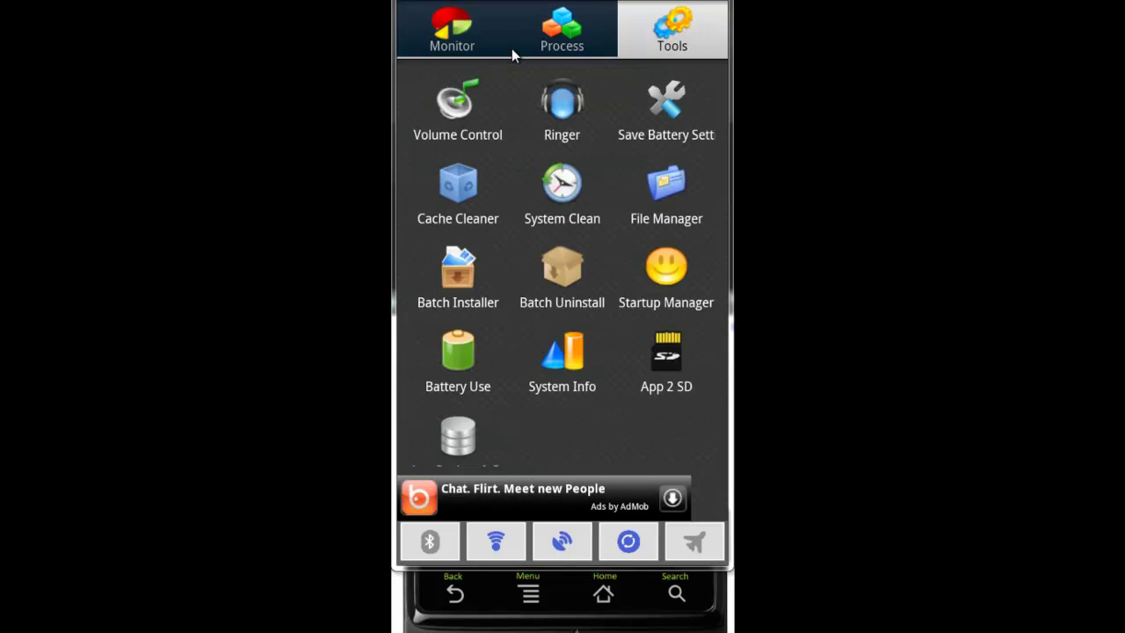
Look over the battery-saving settings, including networks, orientation, haptic feedback, brightness and screen timeout.
key("Right")
key("Return")
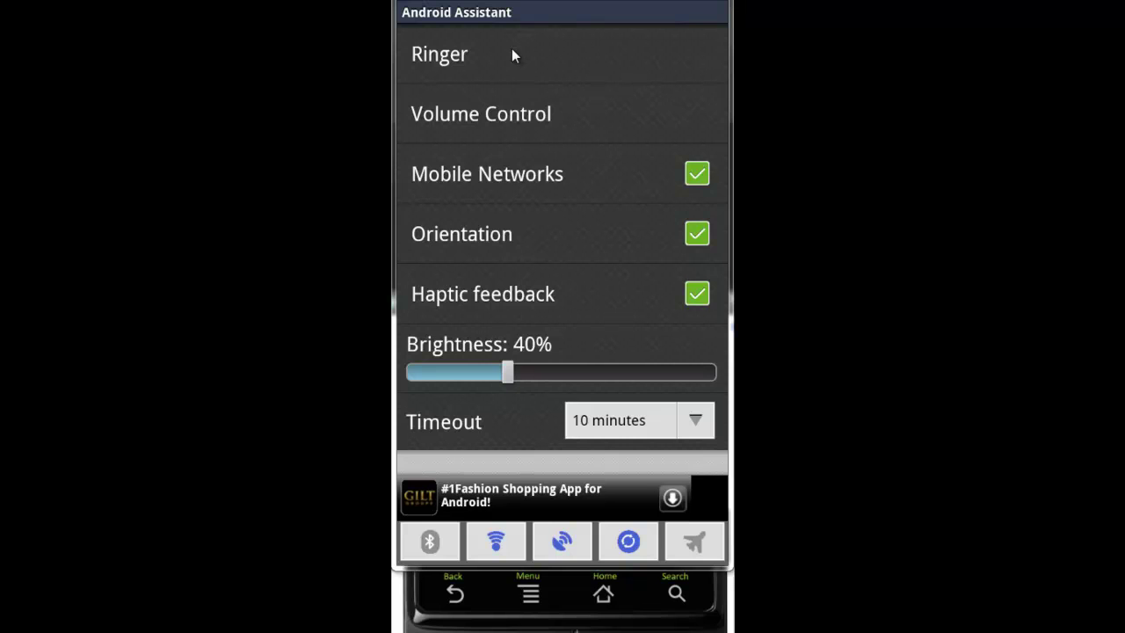
key("Escape")
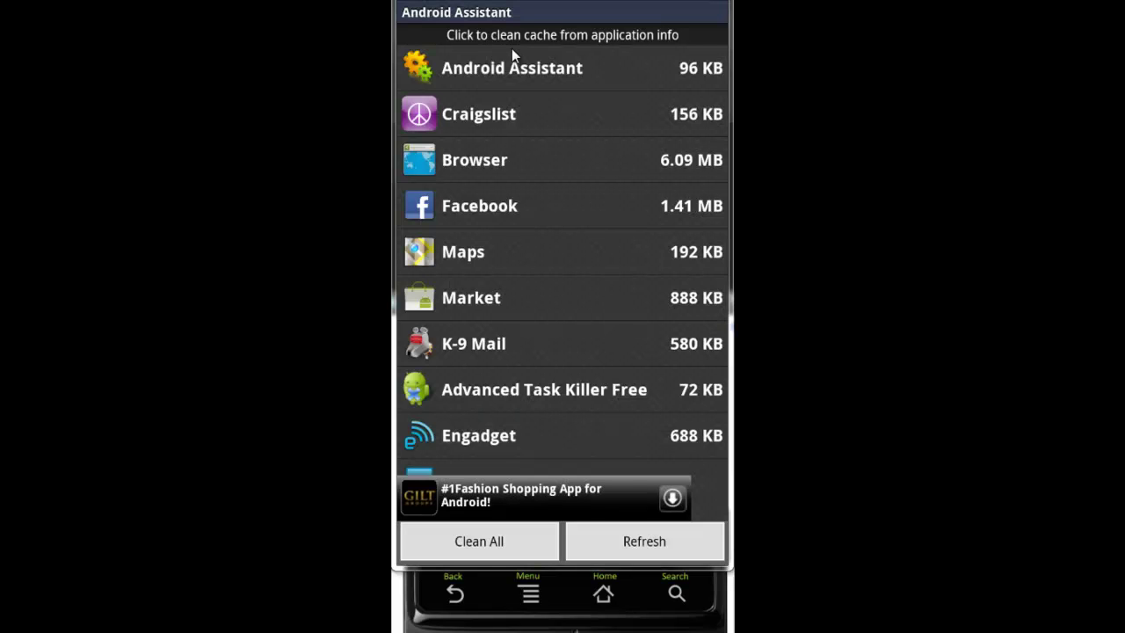
Clean all the app caches listed in the Cache Cleaner and return to the tools.
scroll(514, 55, "down", 3)
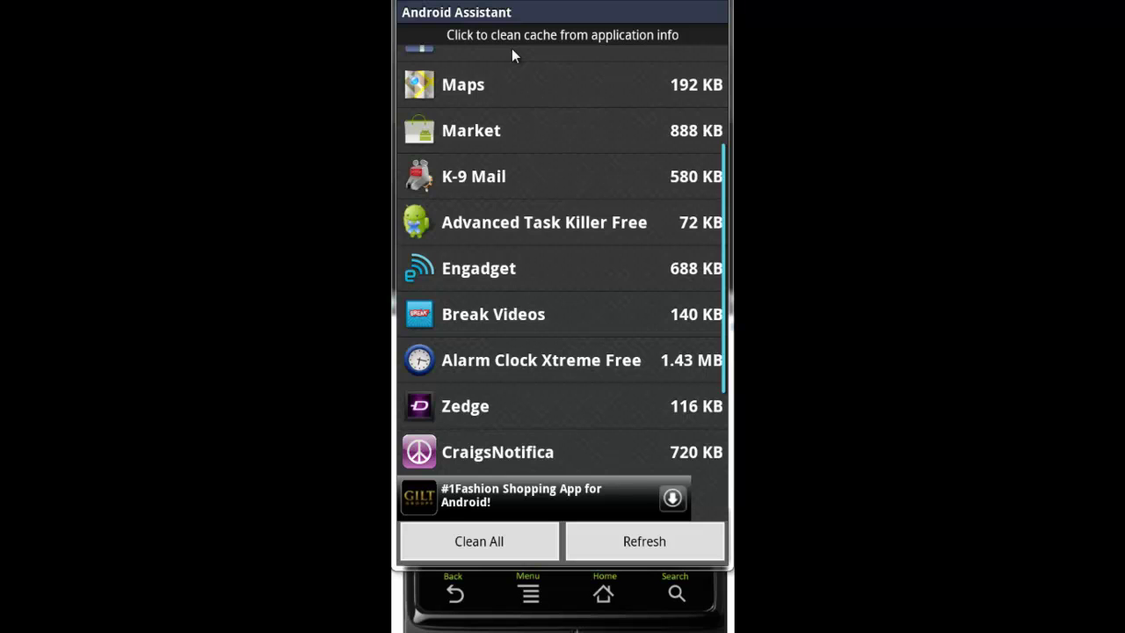
scroll(514, 55, "down", 3)
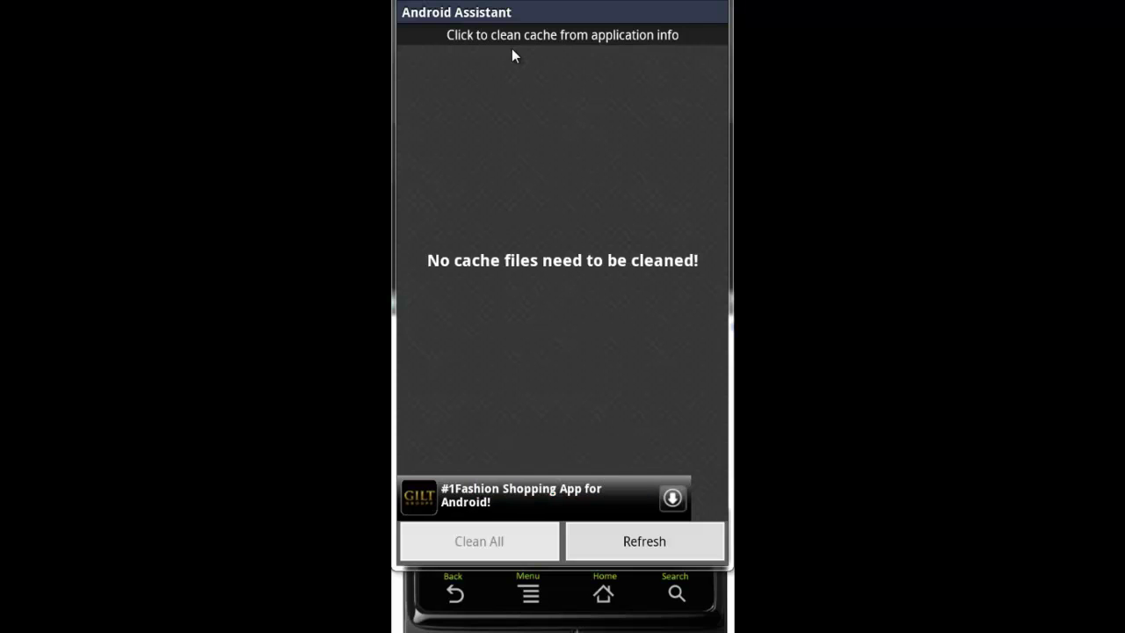
key("Escape")
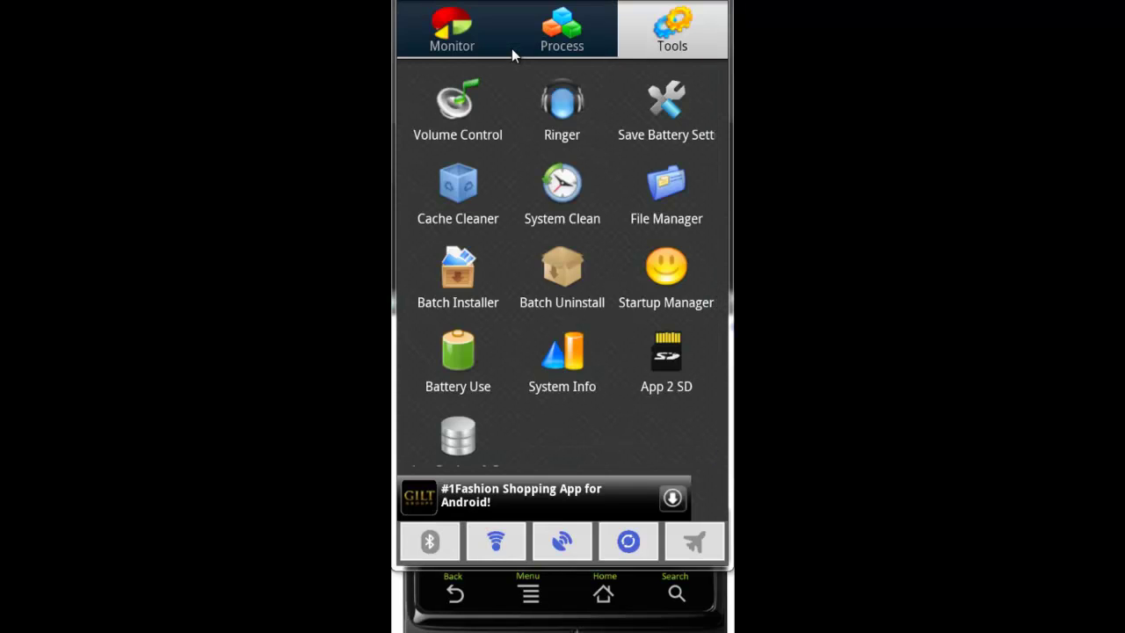
View the history items offered by System Clean and the /sdcard folders in File Manager.
key("Return")
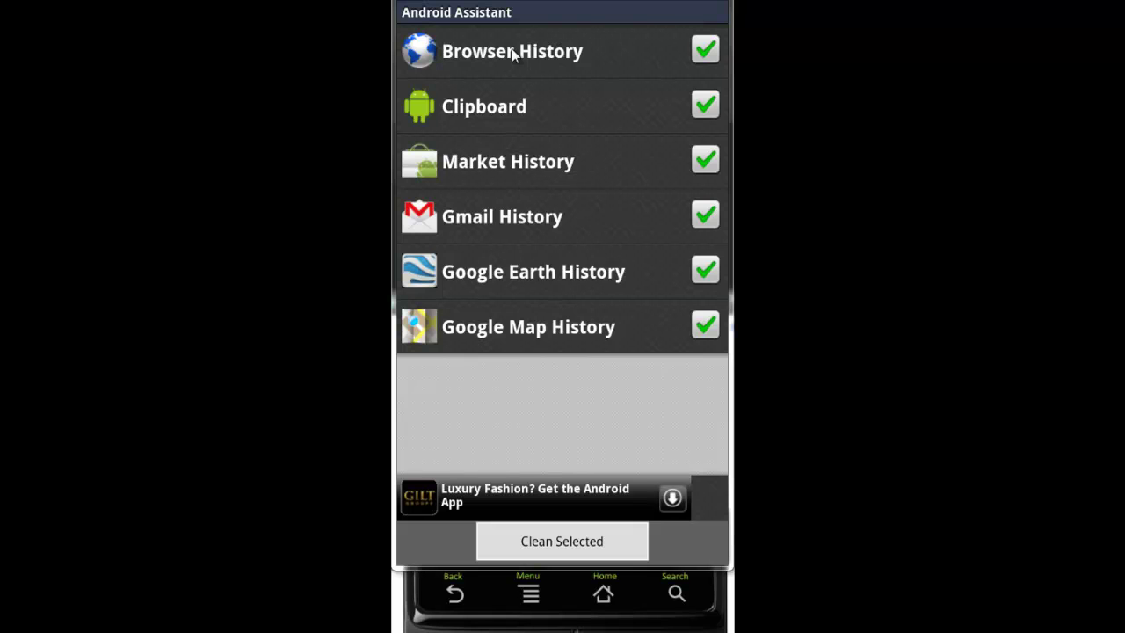
key("Escape")
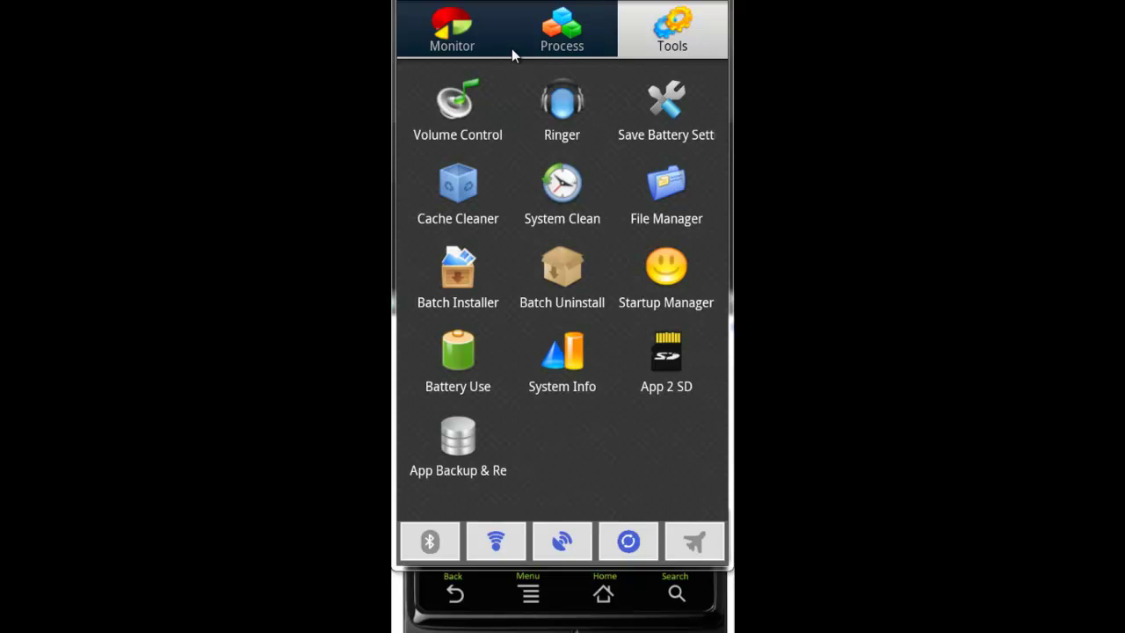
key("Return")
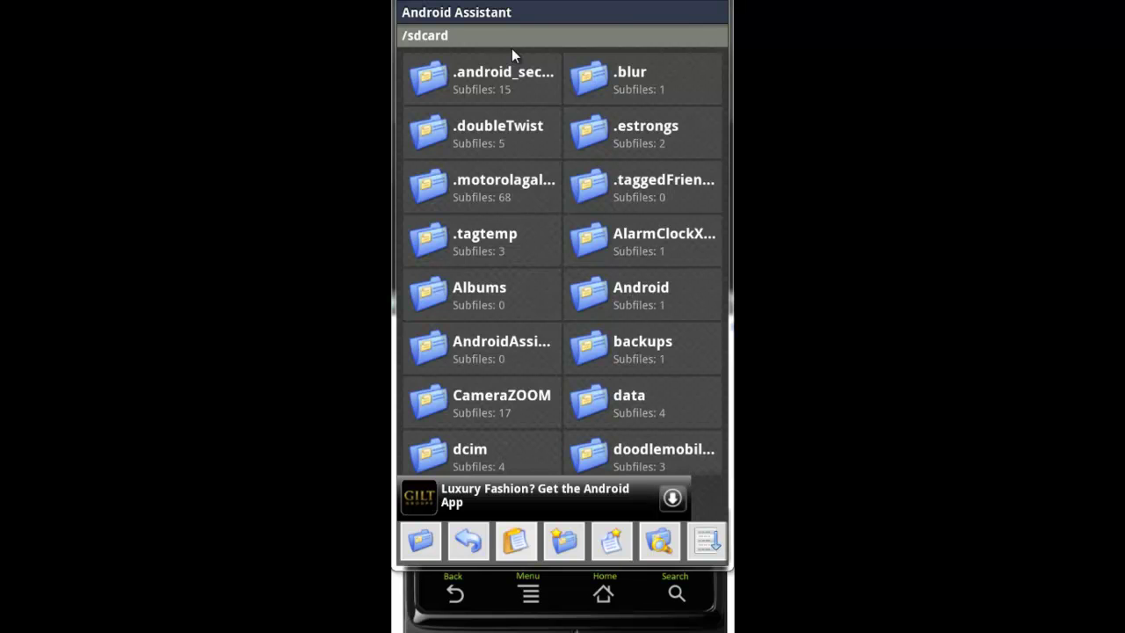
key("Escape")
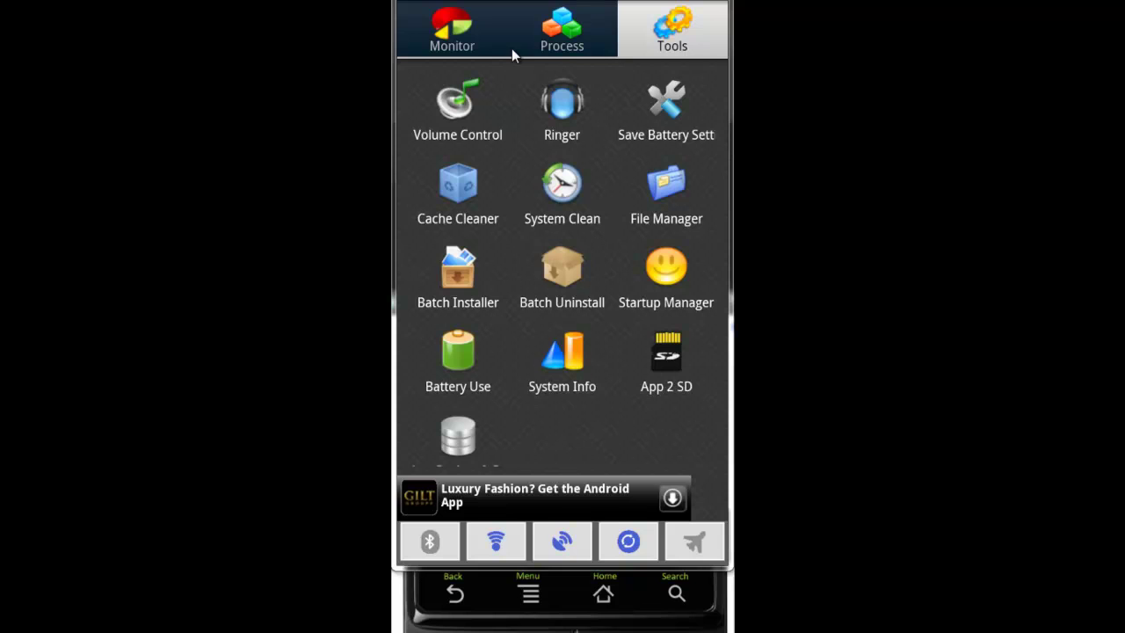
Examine the full list of removable apps in Batch Uninstall and return to the tools.
key("Return")
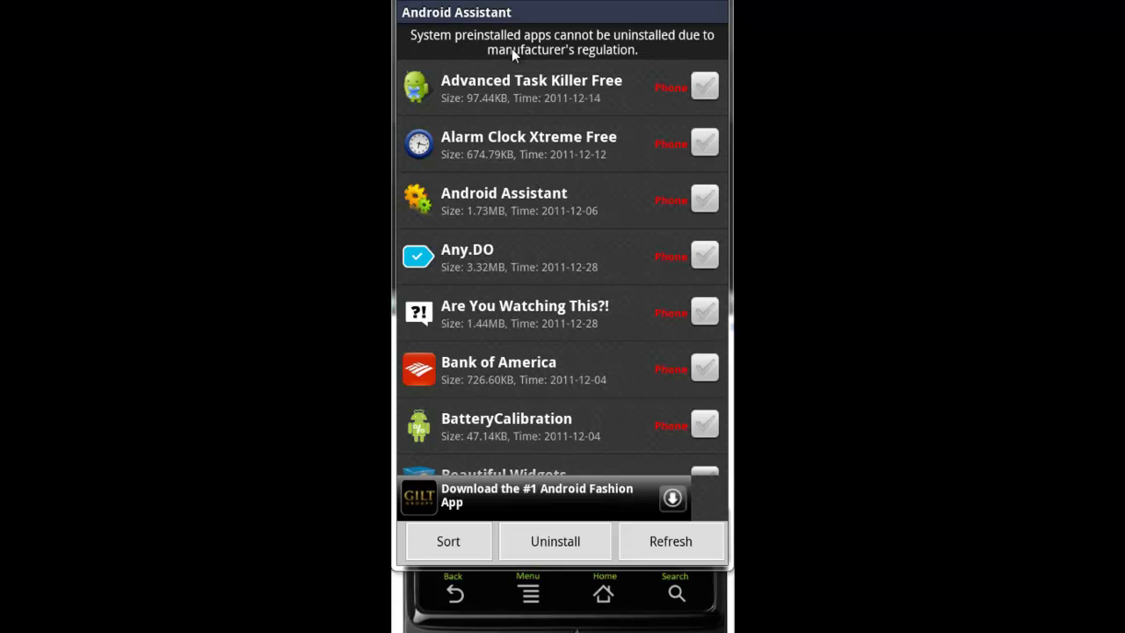
scroll(515, 54, "down", 5)
scroll(514, 54, "down", 5)
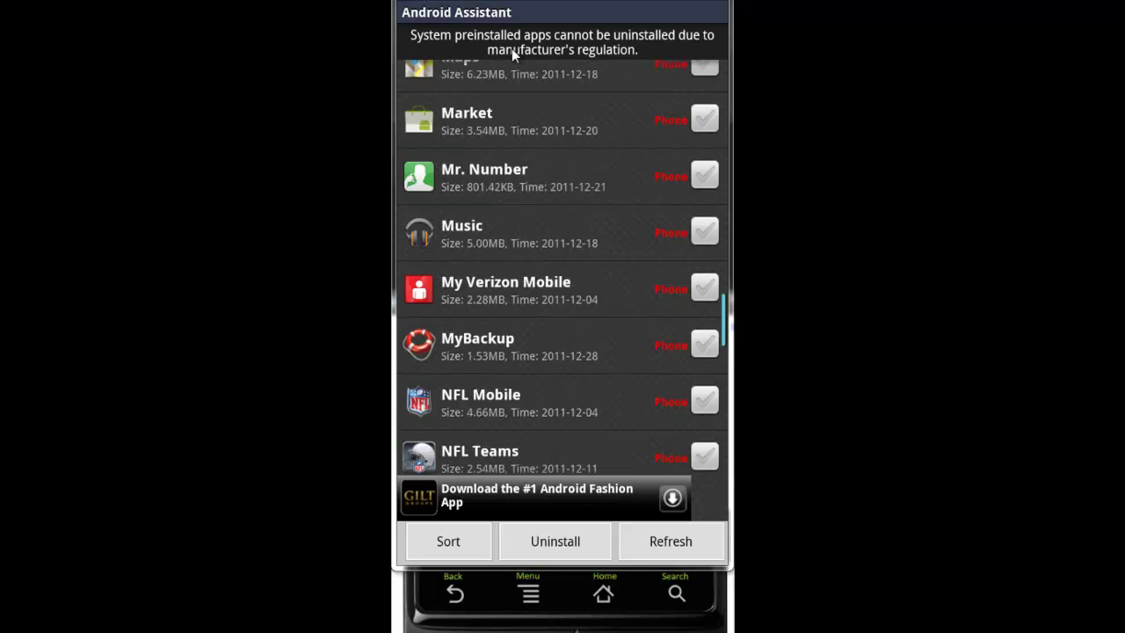
scroll(515, 54, "down", 5)
scroll(515, 54, "down", 5)
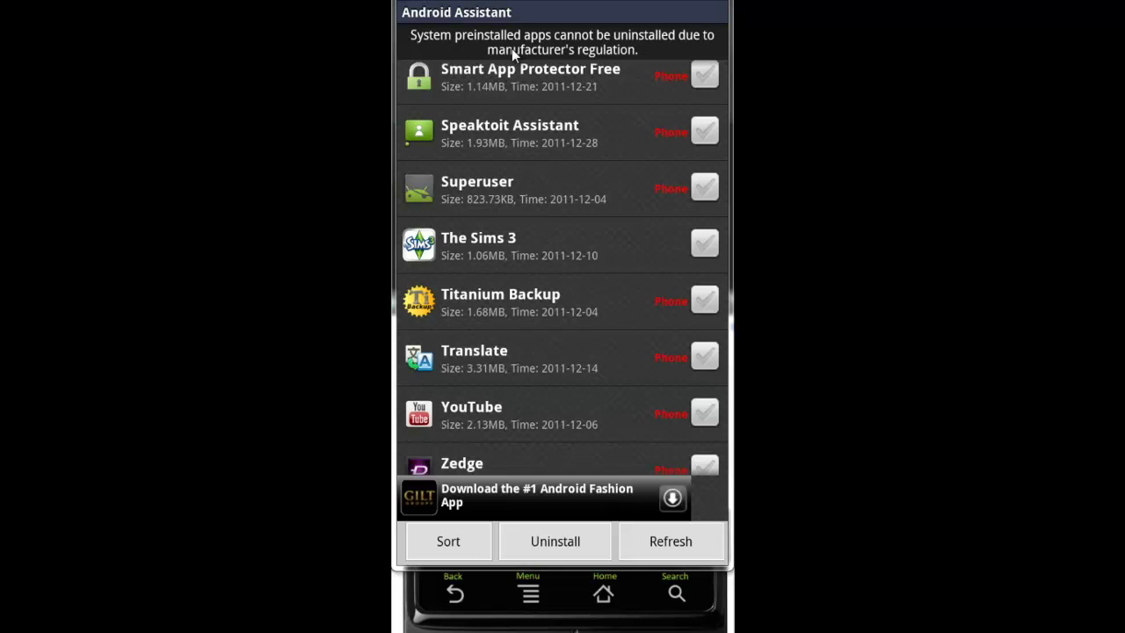
scroll(514, 55, "down", 1)
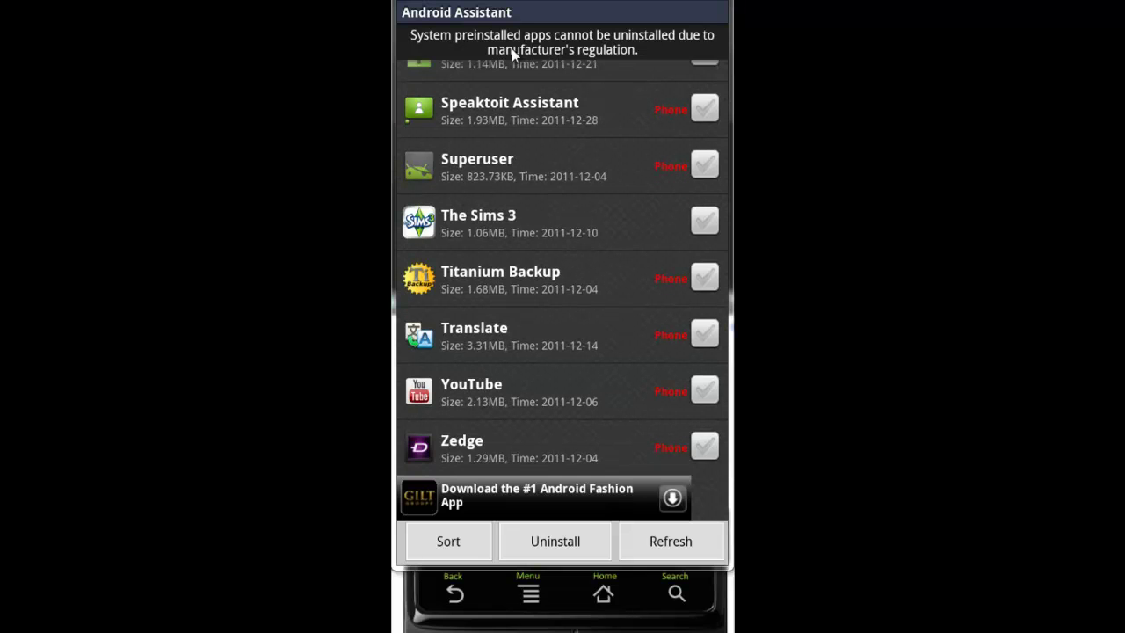
scroll(515, 54, "up", 10)
scroll(515, 55, "up", 5)
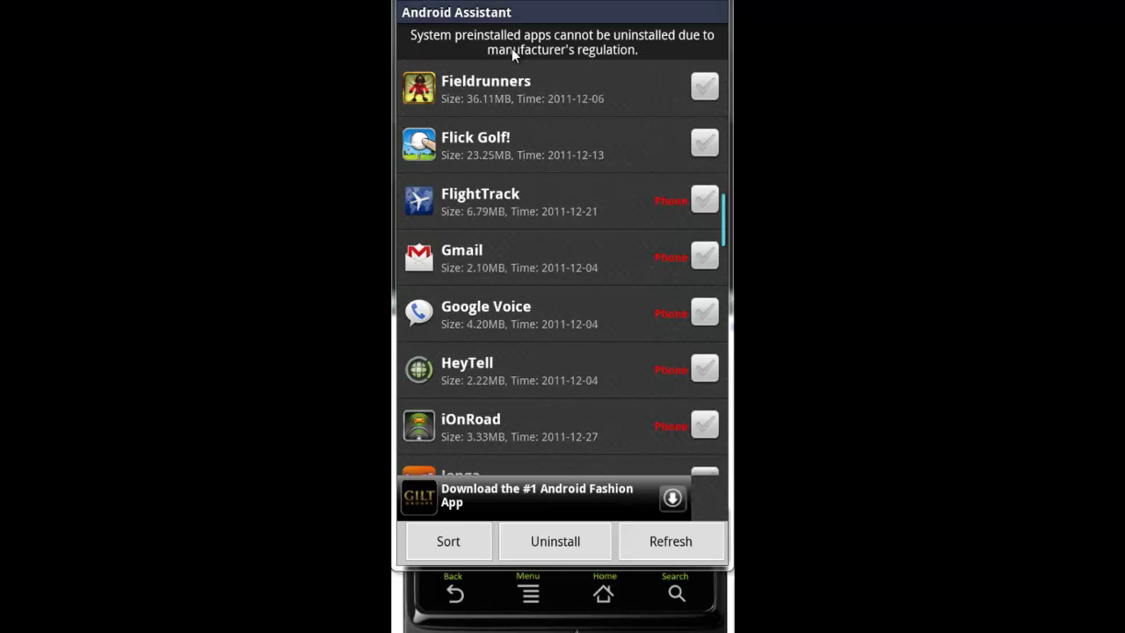
scroll(515, 55, "up", 5)
scroll(515, 55, "up", 2)
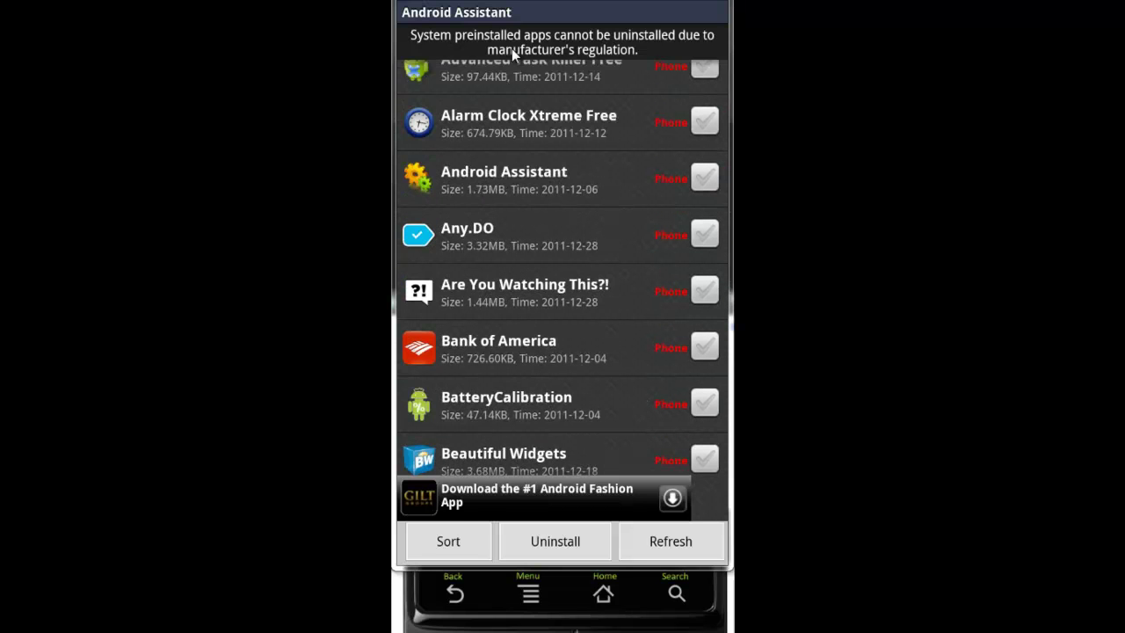
key("Escape")
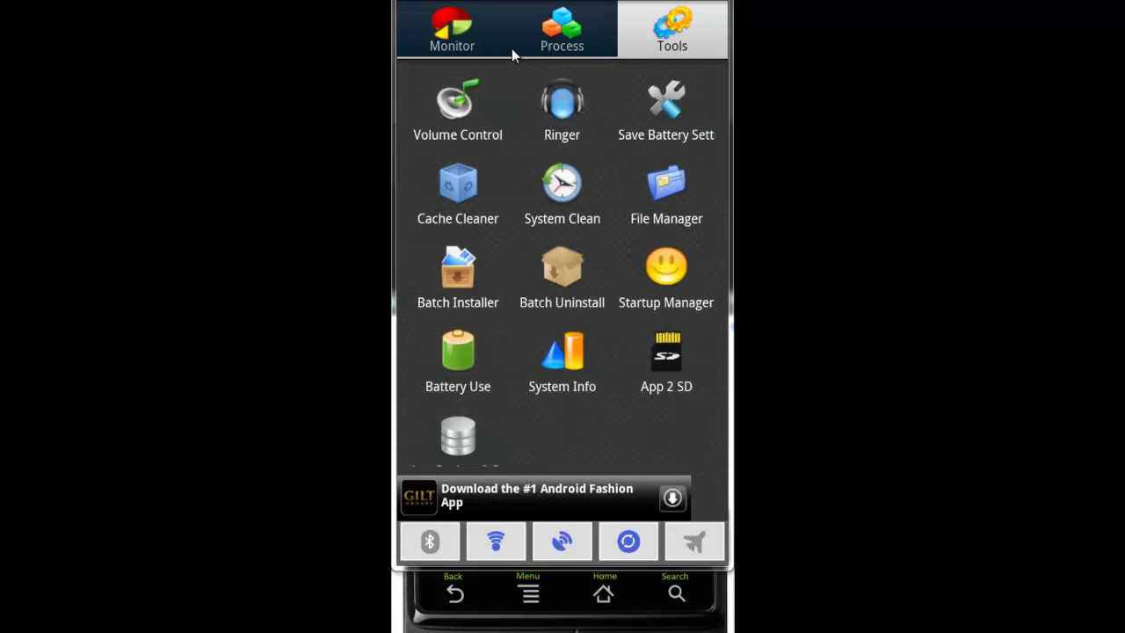
Open Startup Manager and look through the user apps that can be killed on startup.
key("Return")
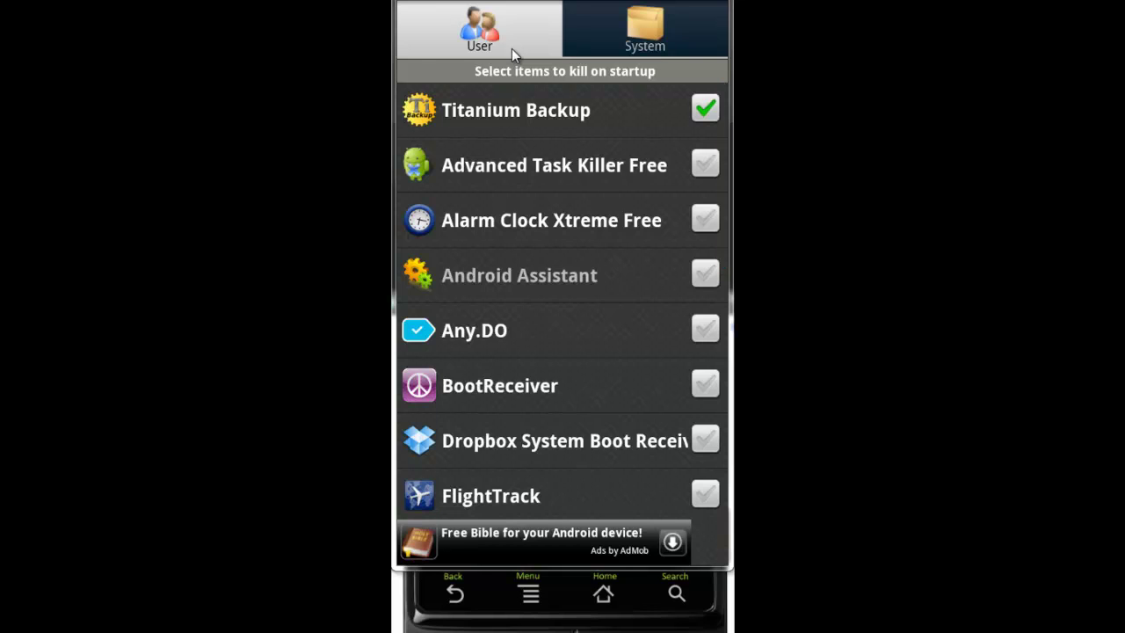
scroll(515, 54, "down", 2)
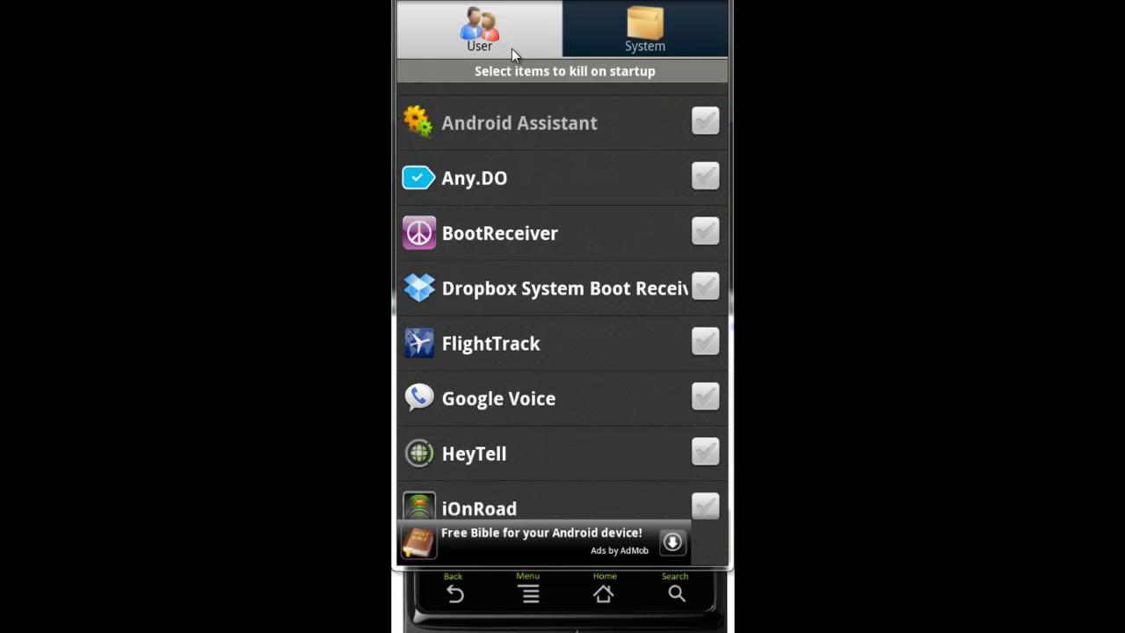
scroll(562, 308, "down", 4)
scroll(515, 55, "down", 3)
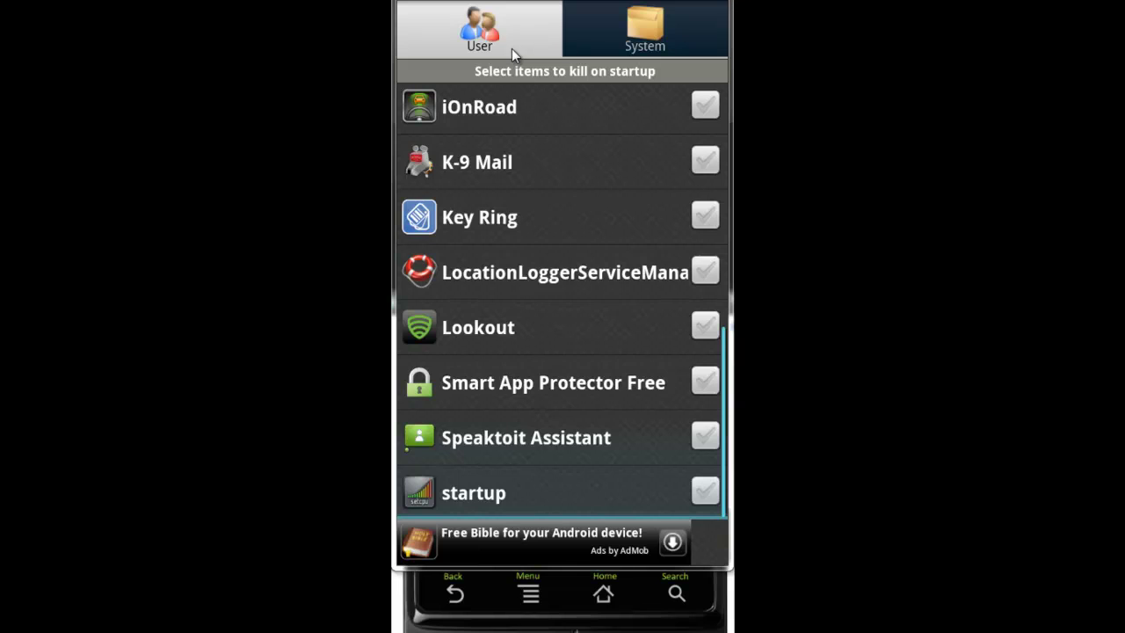
scroll(562, 308, "up", 10)
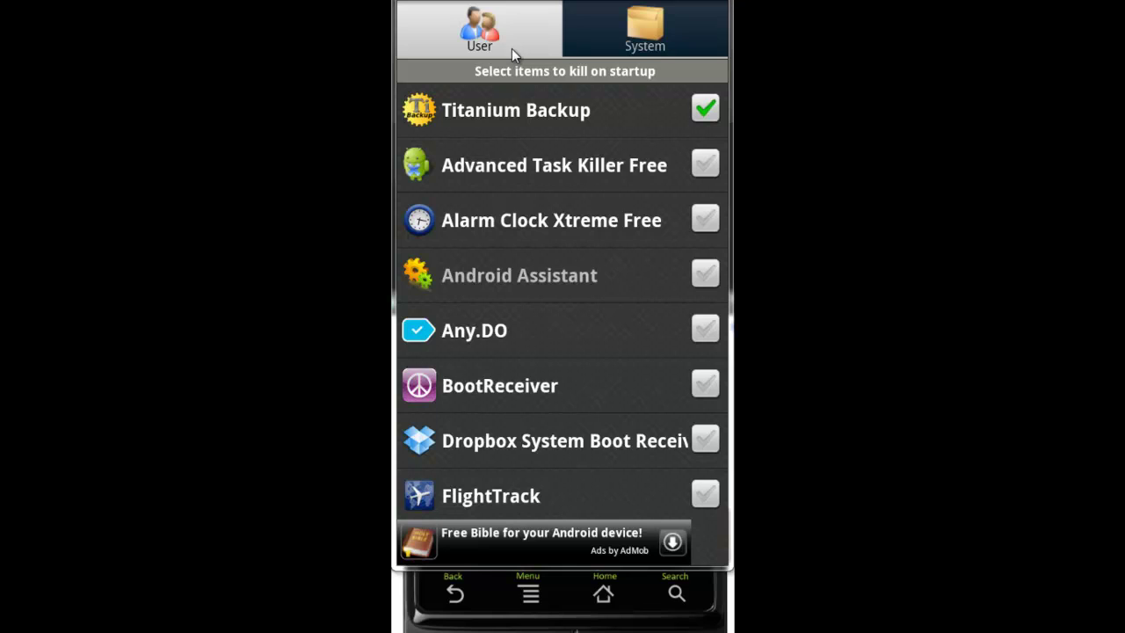
Examine the system items that Startup Manager can kill on startup and return to the tools.
left_click(514, 52)
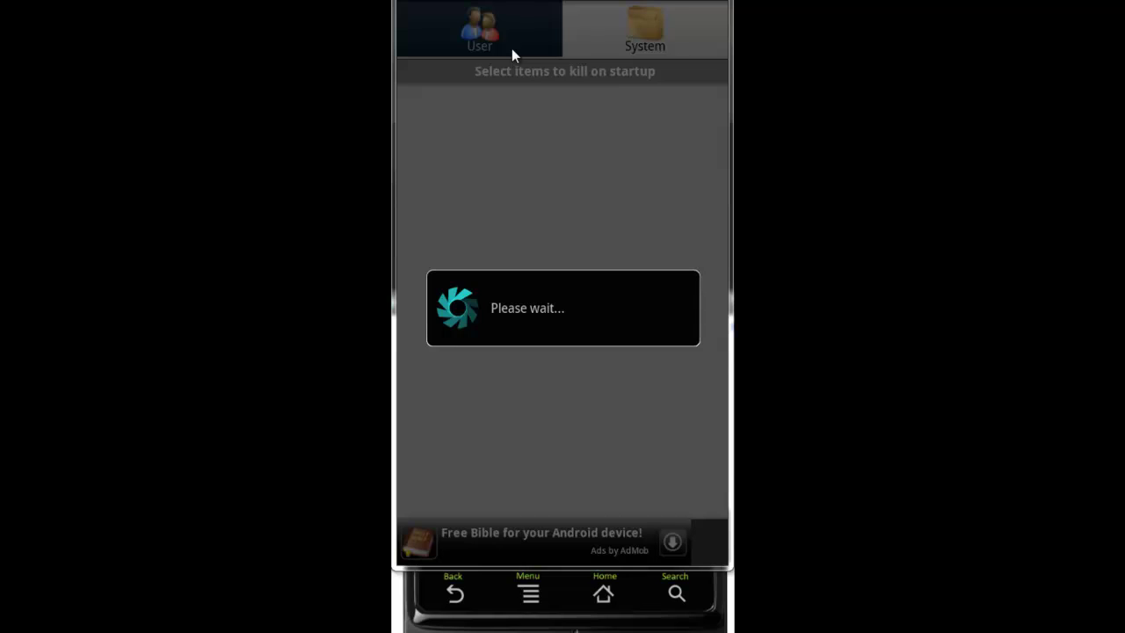
scroll(514, 55, "down", 5)
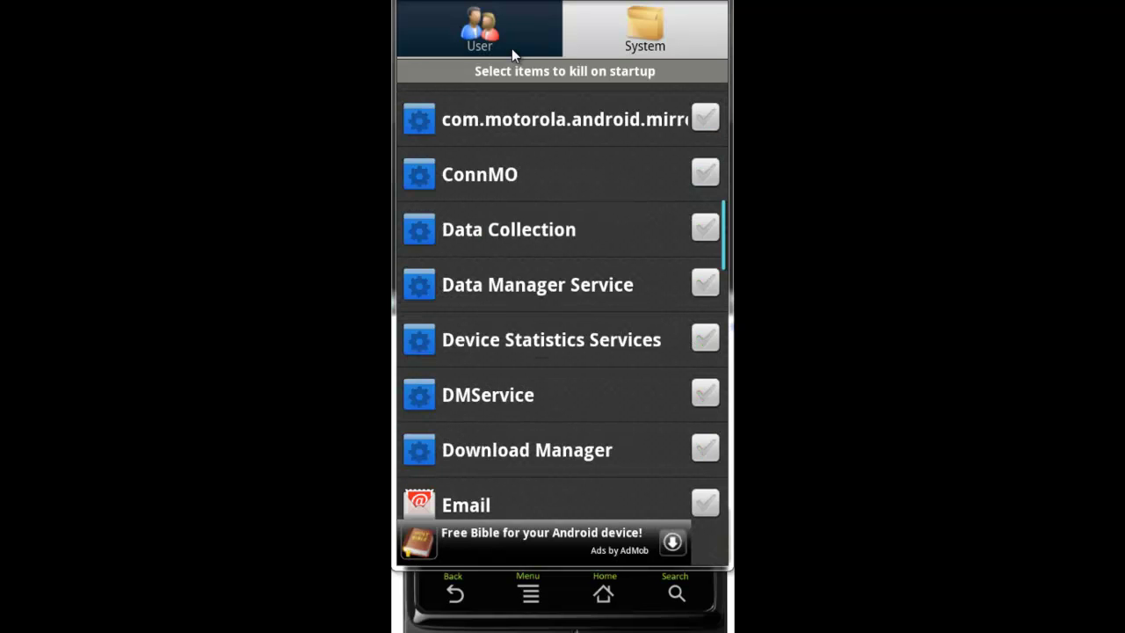
scroll(514, 53, "down", 5)
scroll(514, 53, "down", 5)
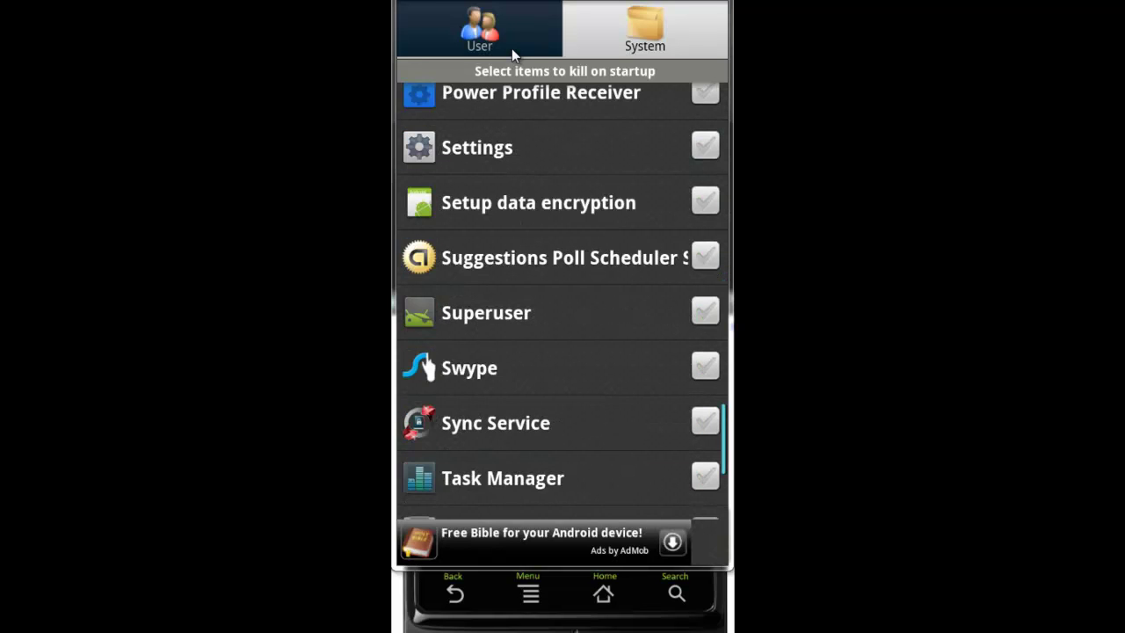
scroll(514, 52, "down", 3)
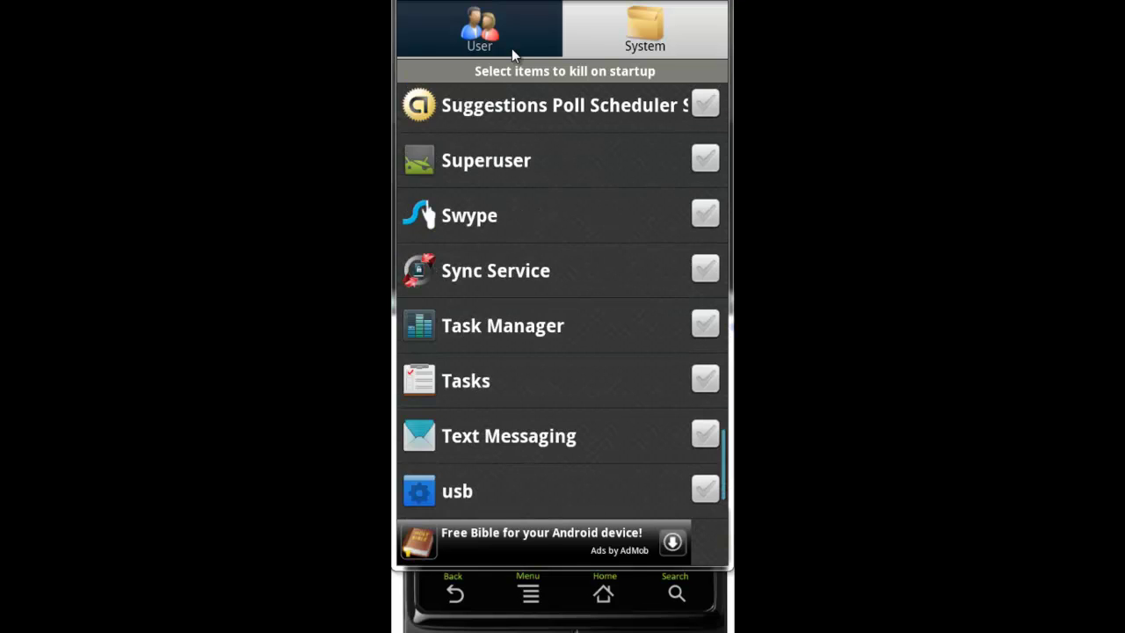
scroll(514, 53, "up", 15)
scroll(514, 52, "up", 8)
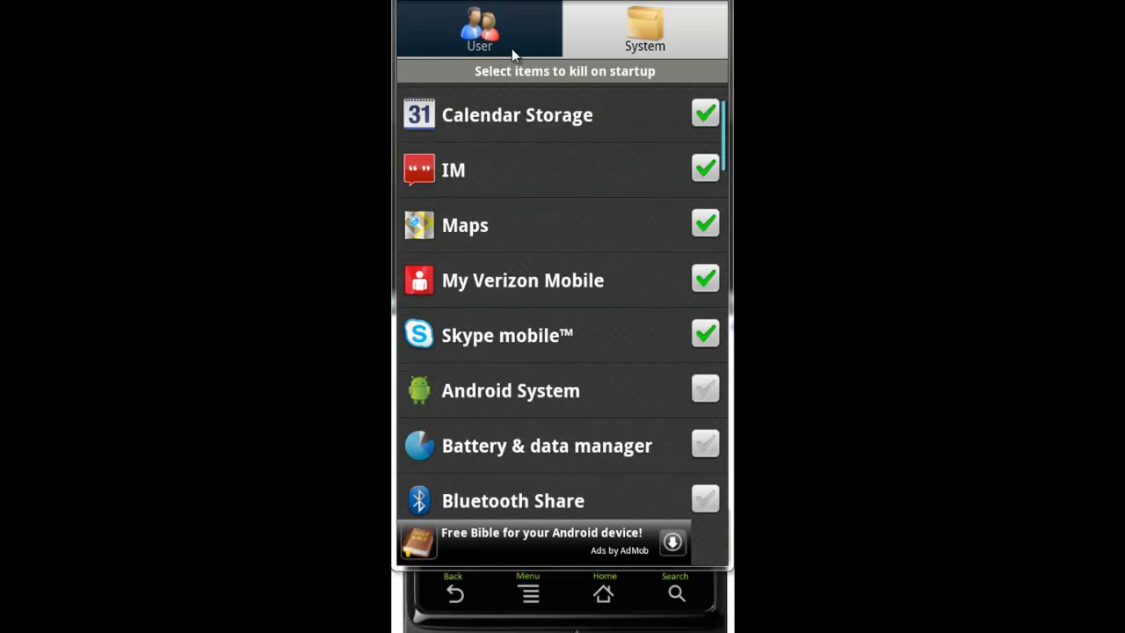
scroll(514, 53, "up", 2)
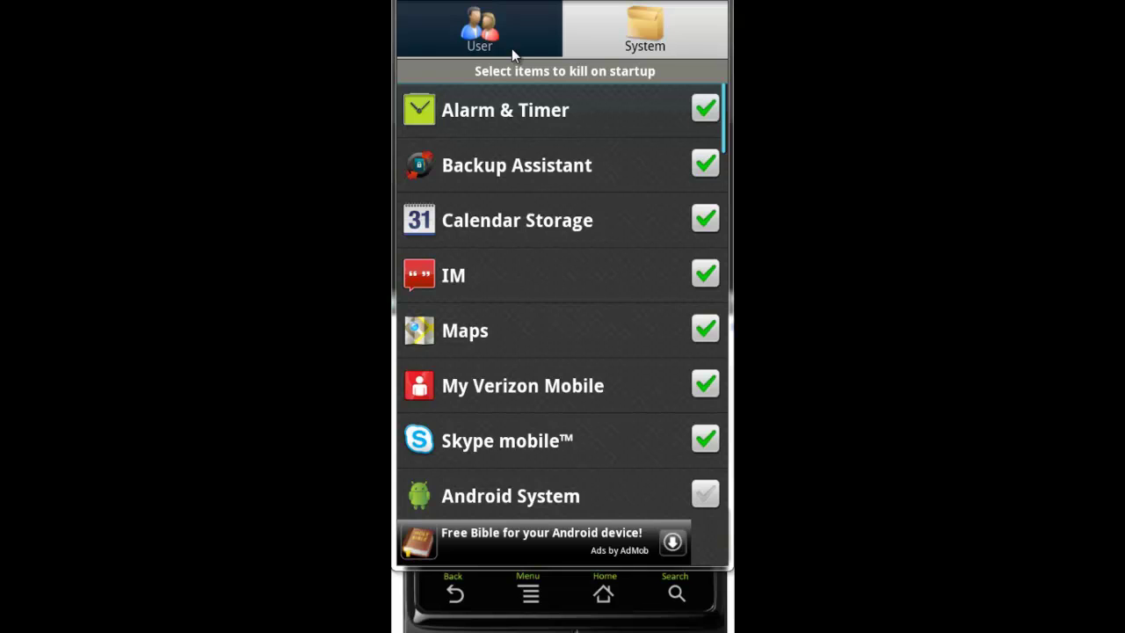
key("Escape")
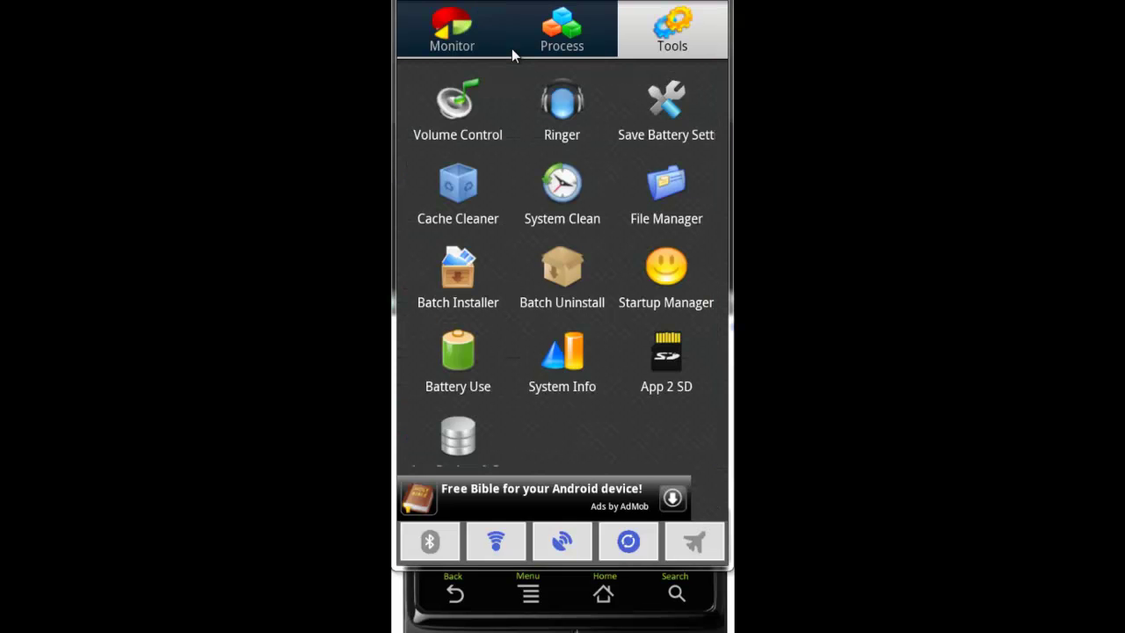
Examine the per-app usage percentages in Battery Use and return to the tools.
left_click(514, 52)
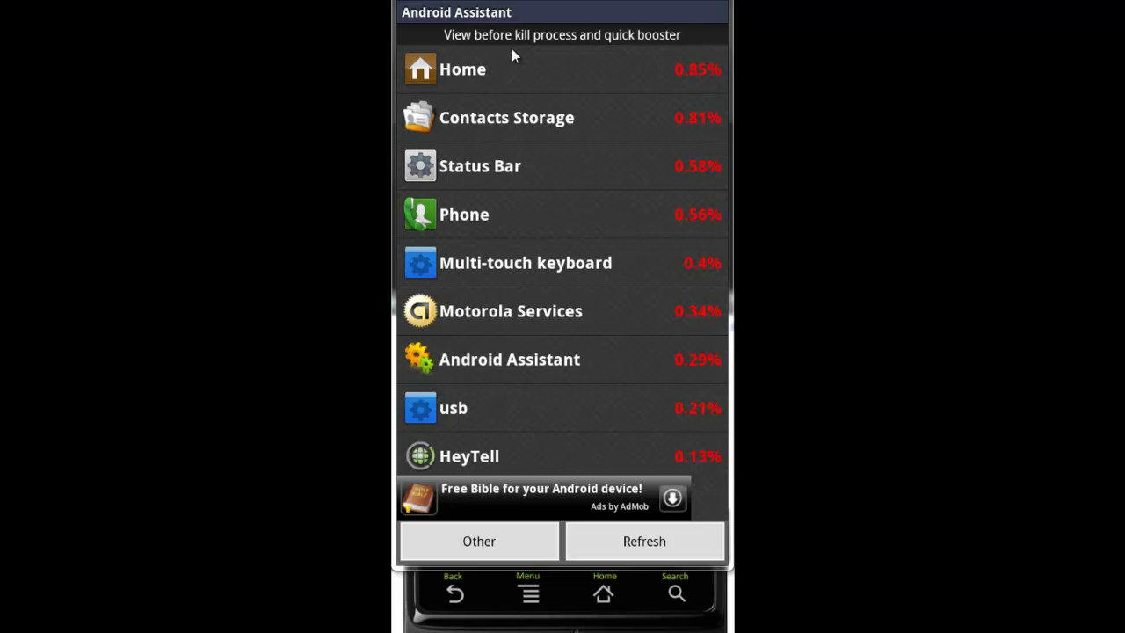
scroll(514, 56, "down", 5)
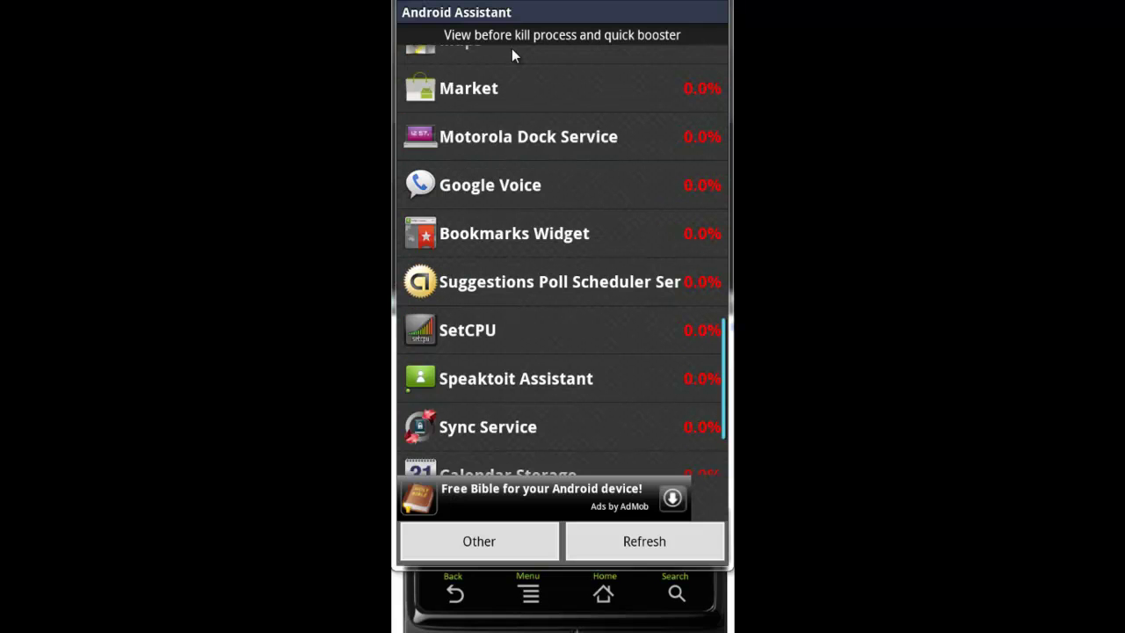
scroll(514, 55, "down", 3)
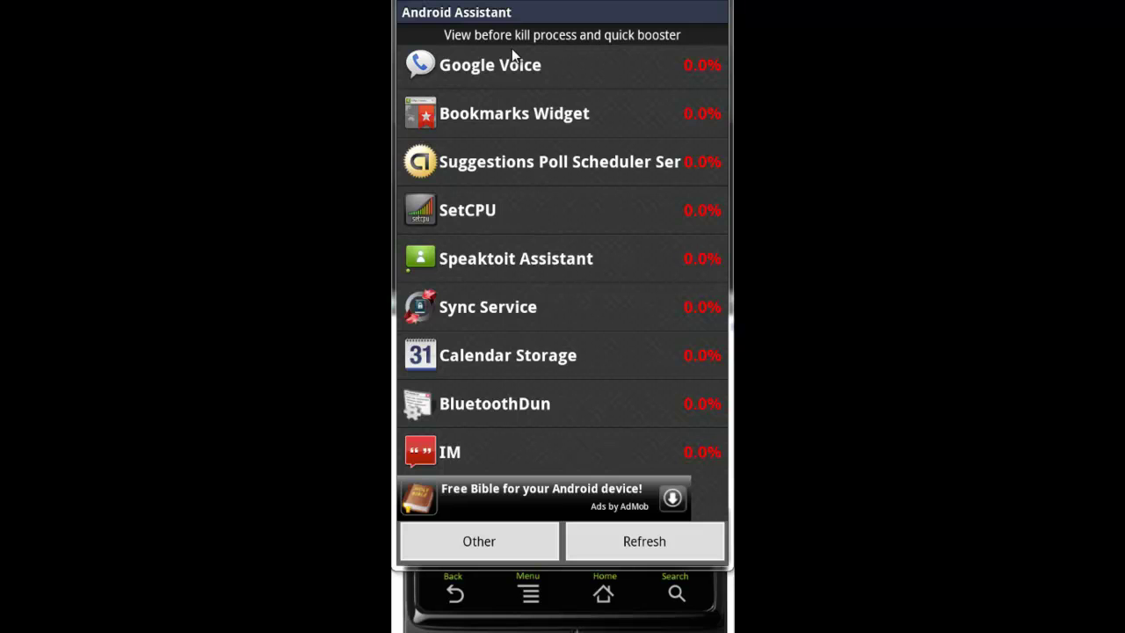
scroll(514, 55, "up", 5)
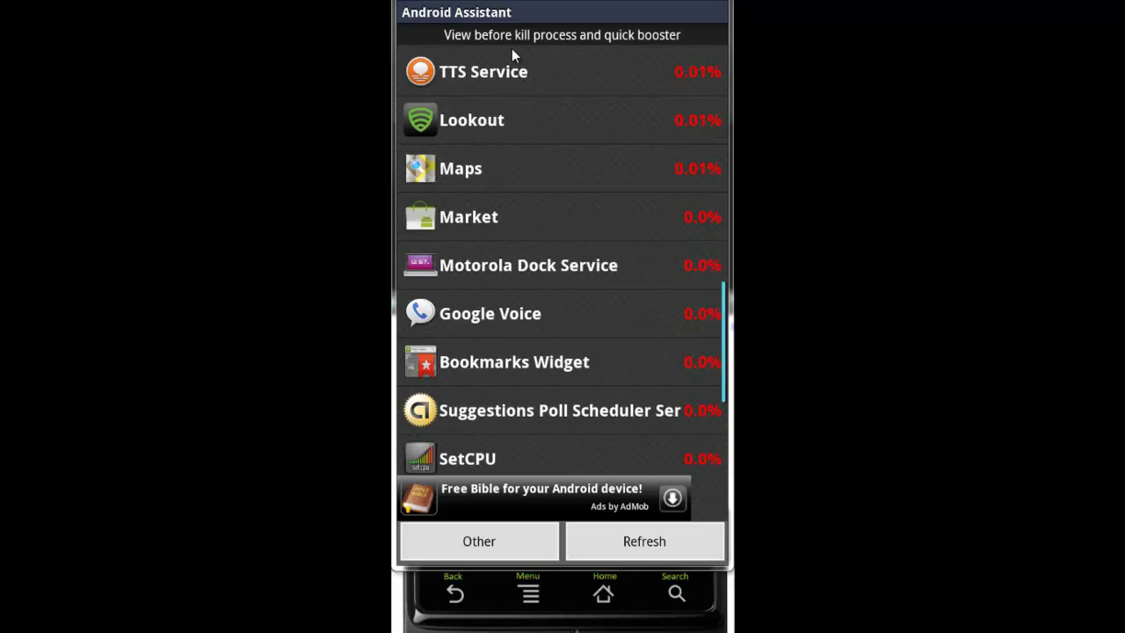
scroll(514, 55, "up", 10)
scroll(514, 55, "up", 8)
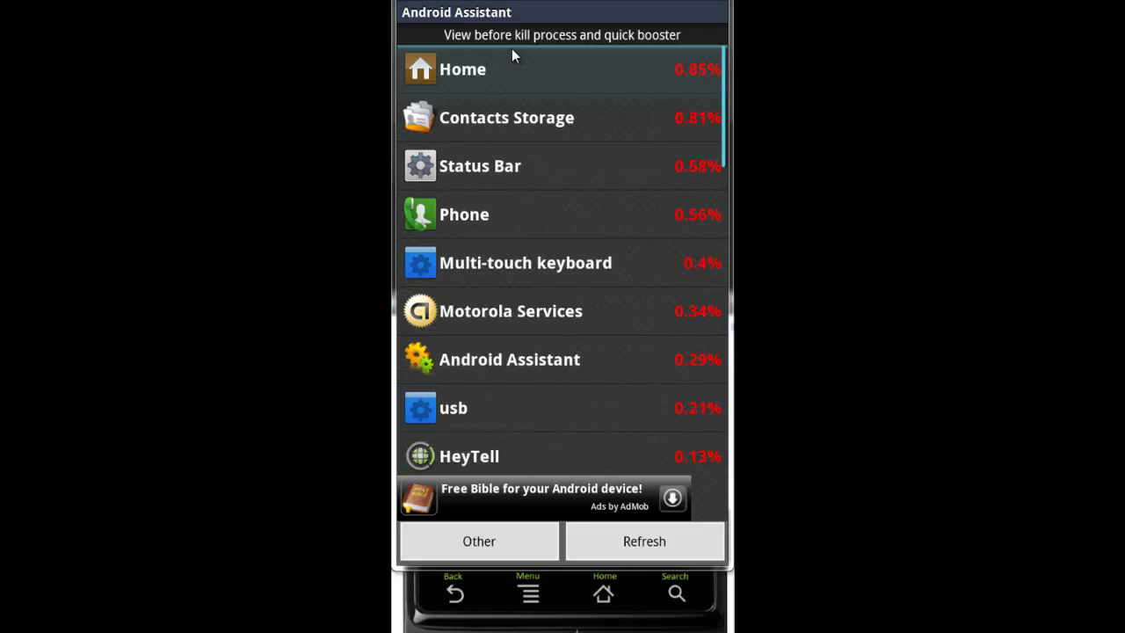
scroll(514, 55, "down", 10)
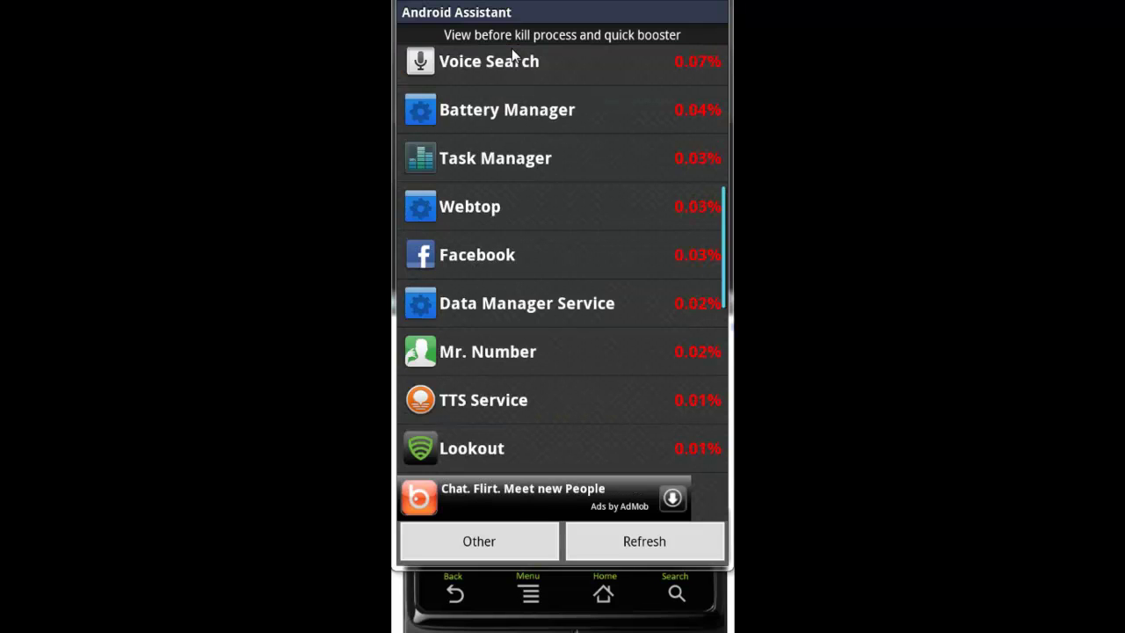
scroll(514, 56, "down", 7)
scroll(514, 55, "up", 14)
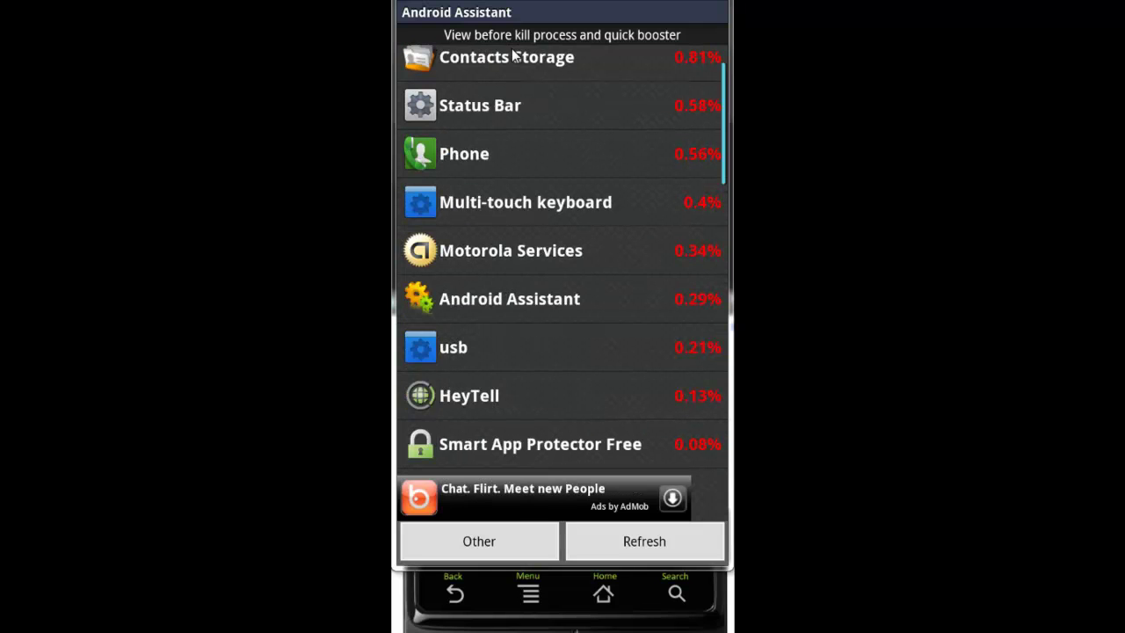
scroll(514, 56, "up", 2)
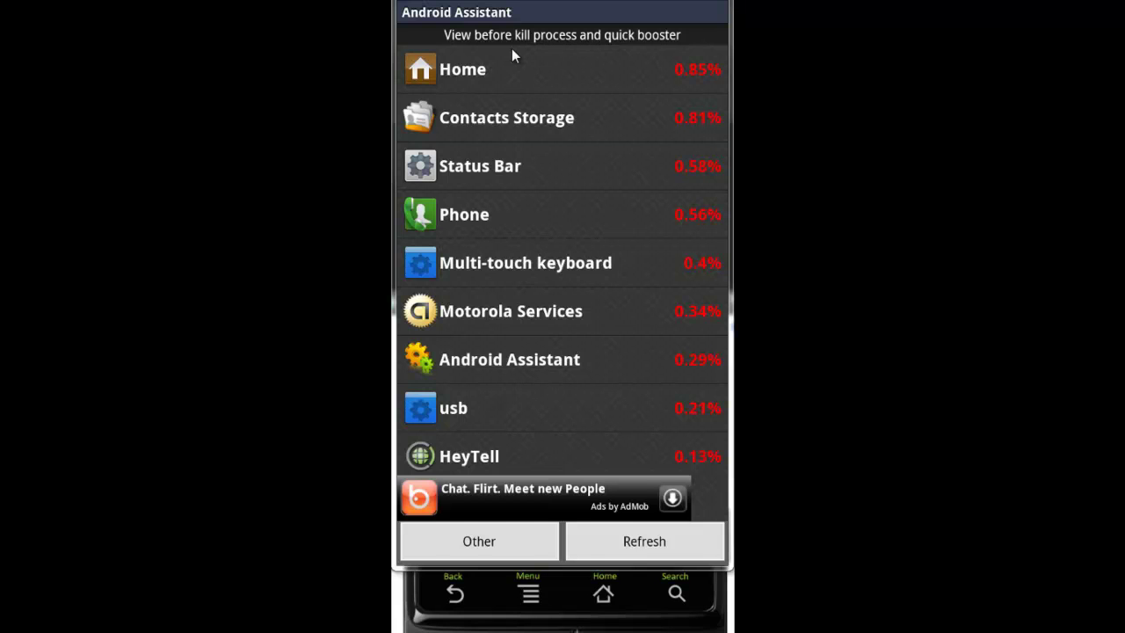
key("Escape")
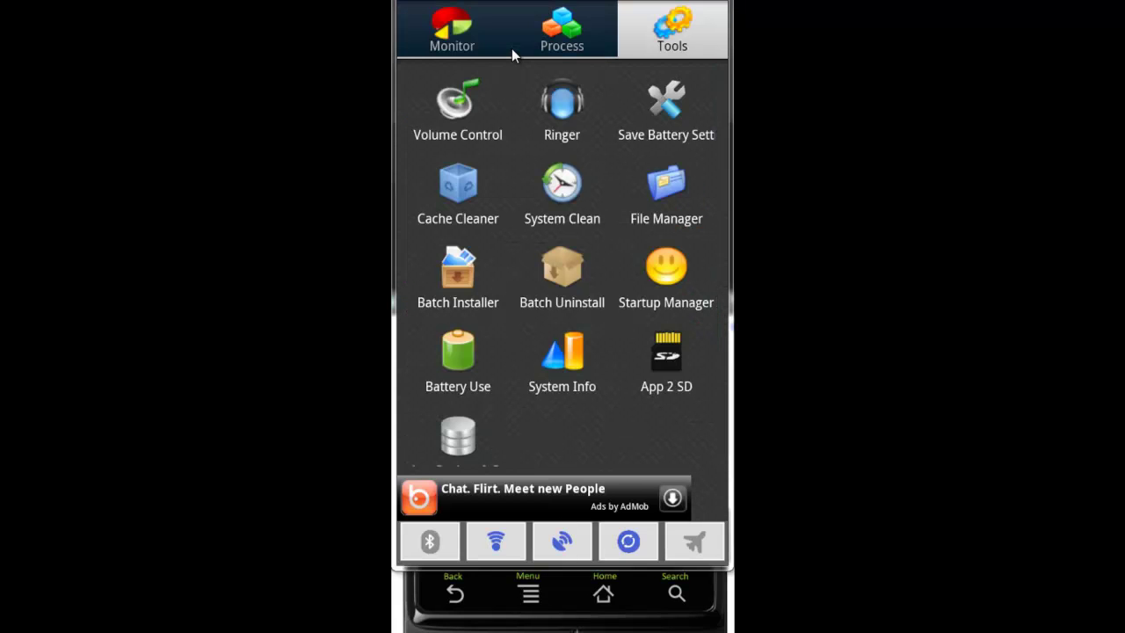
Open System Info and read through the Platform Info section, from device details to the Java specifications.
key("Return")
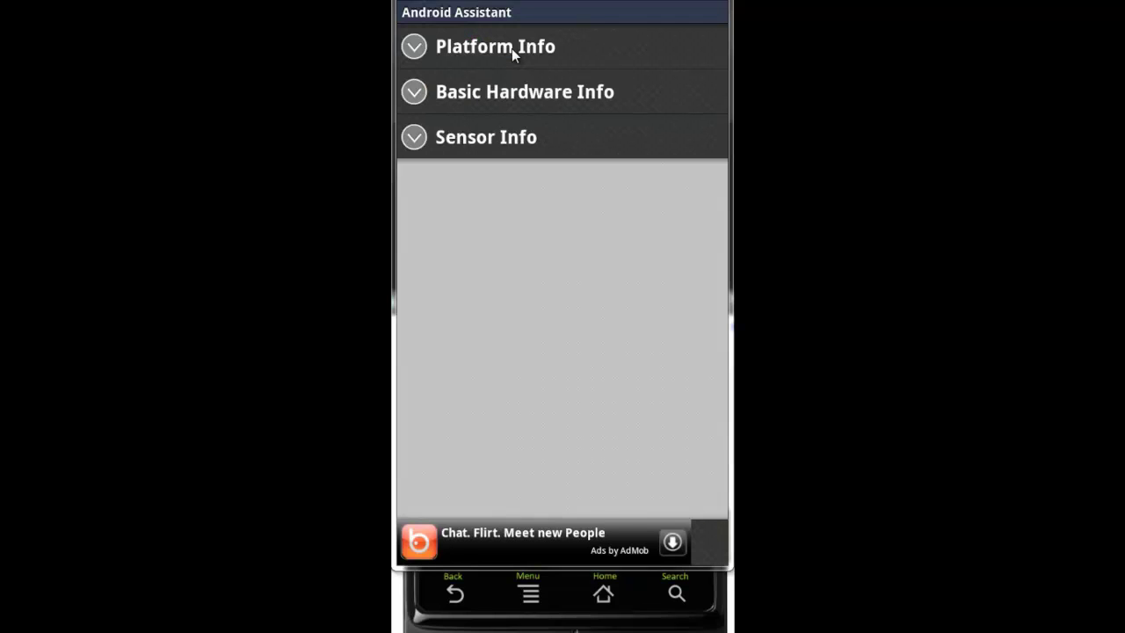
left_click(514, 54)
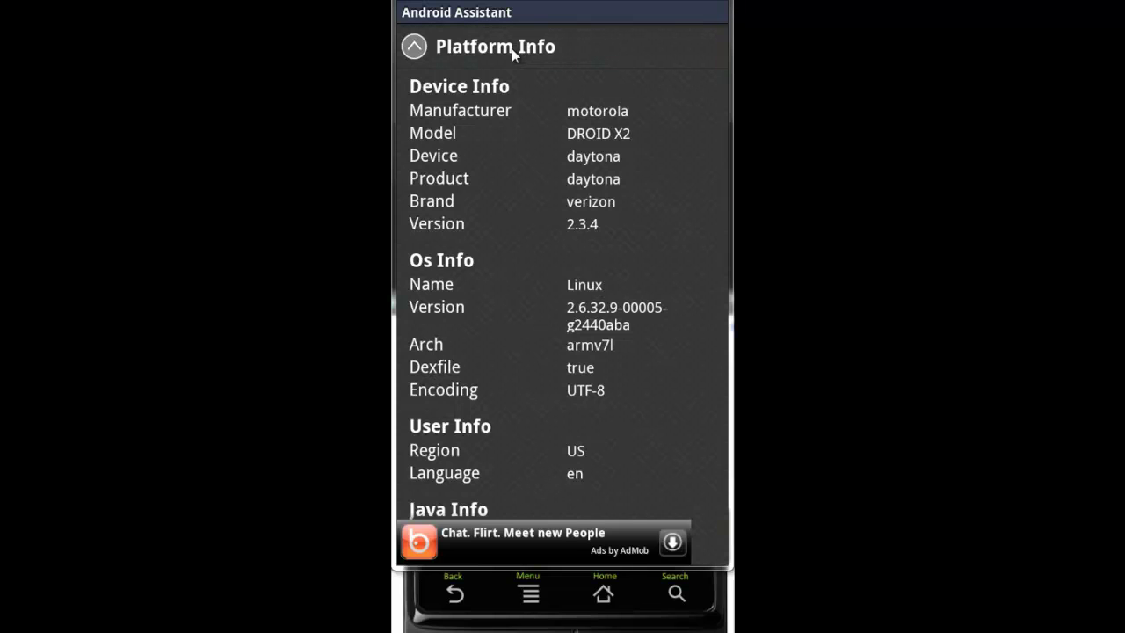
scroll(514, 55, "down", 5)
scroll(514, 55, "down", 5)
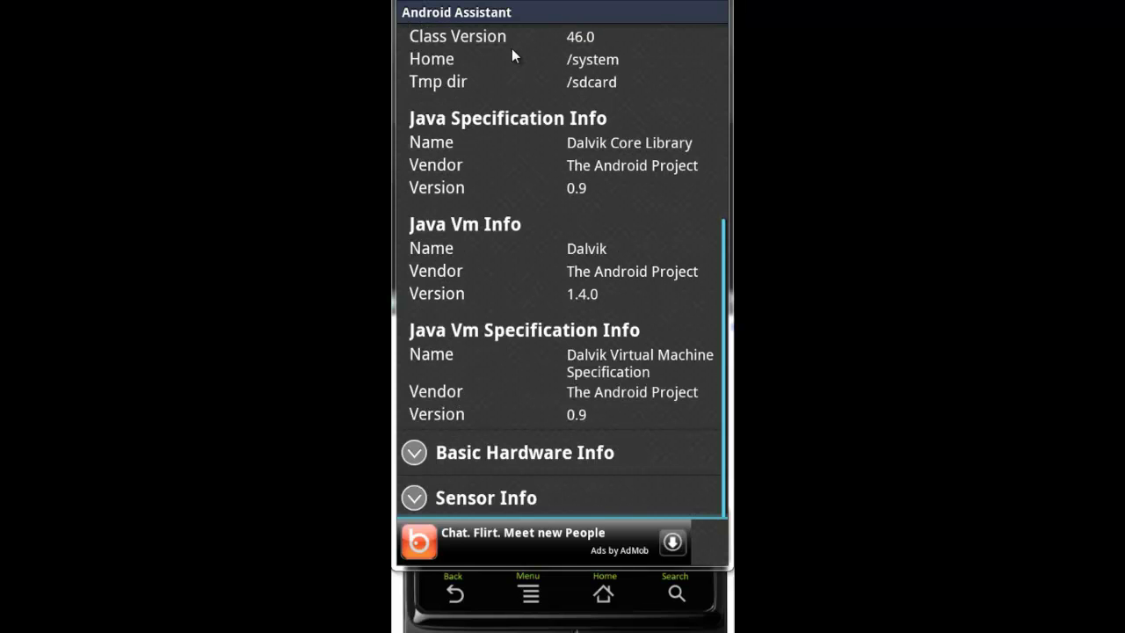
Expand Basic Hardware Info and review the CPU, memory, display and other hardware details.
key("Return")
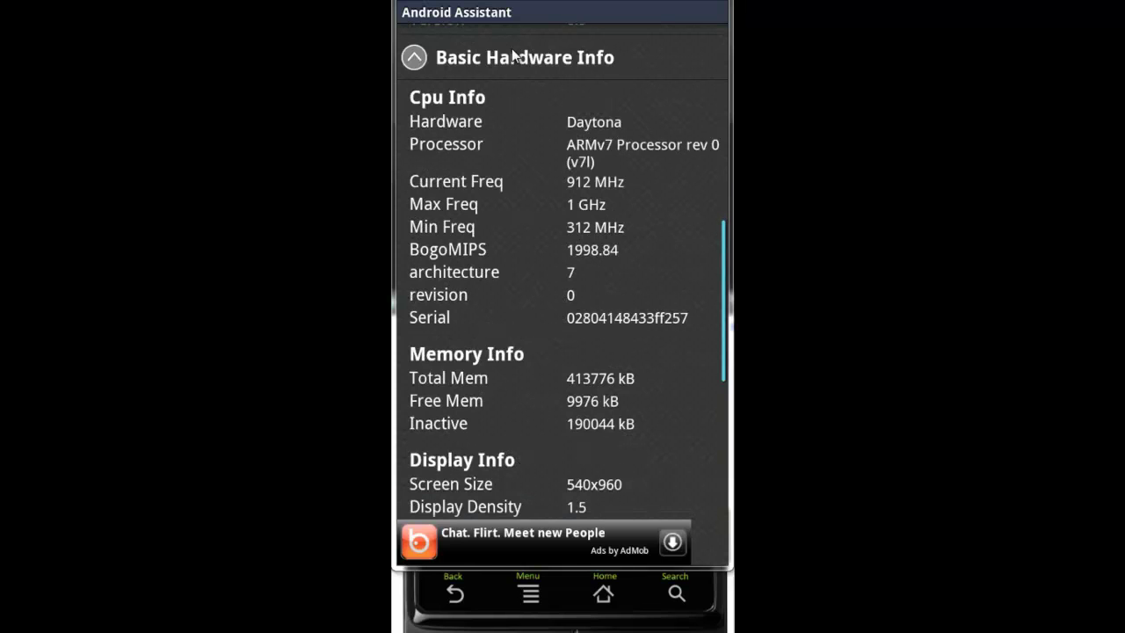
scroll(514, 55, "down", 2)
scroll(514, 55, "down", 3)
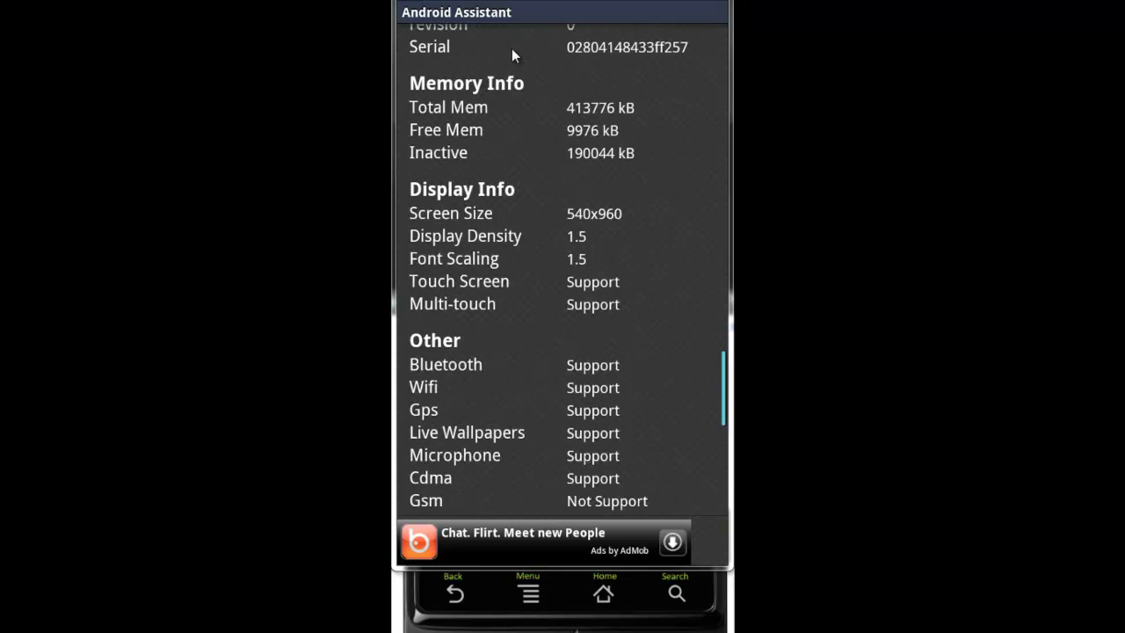
scroll(514, 55, "down", 1)
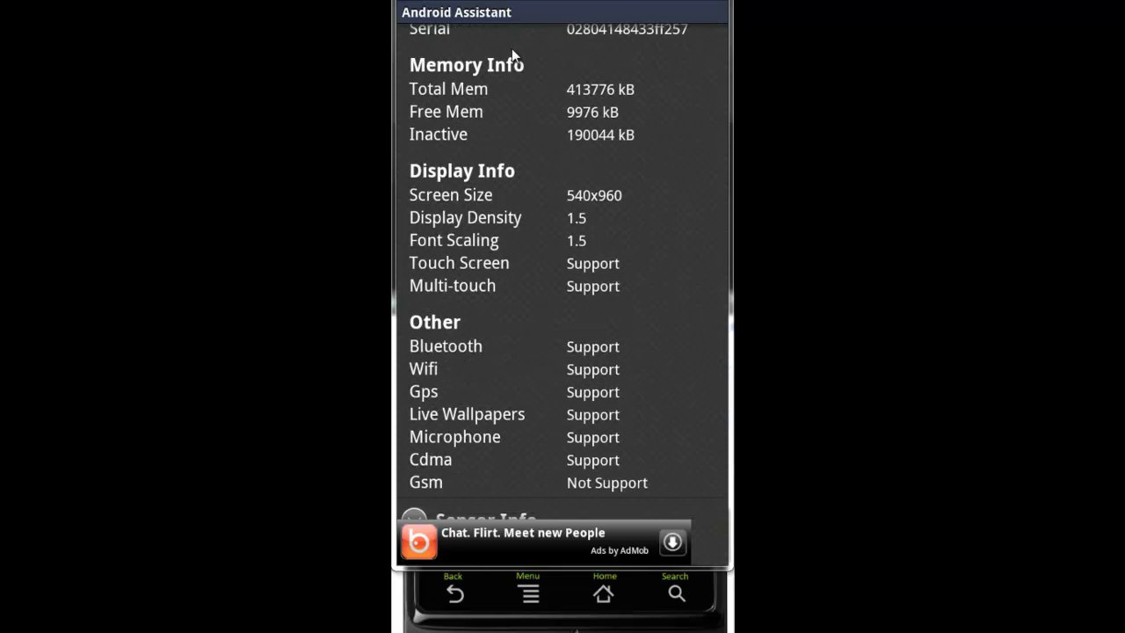
Expand Sensor Info, review the listed sensors and leave System Info.
scroll(514, 55, "down", 1)
key("Return")
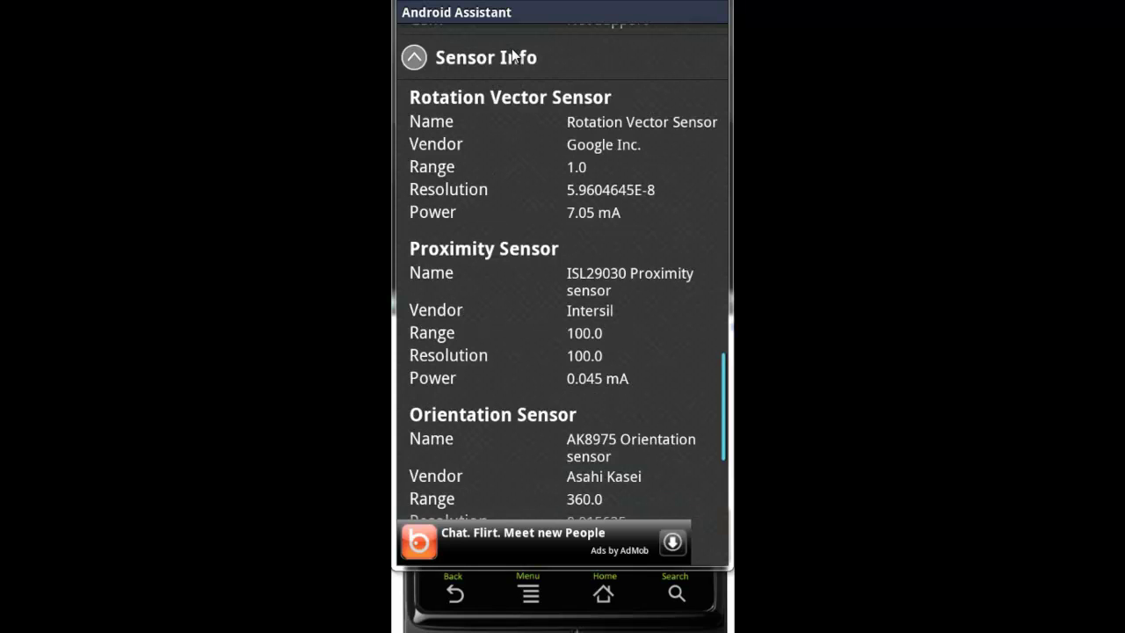
scroll(514, 55, "down", 5)
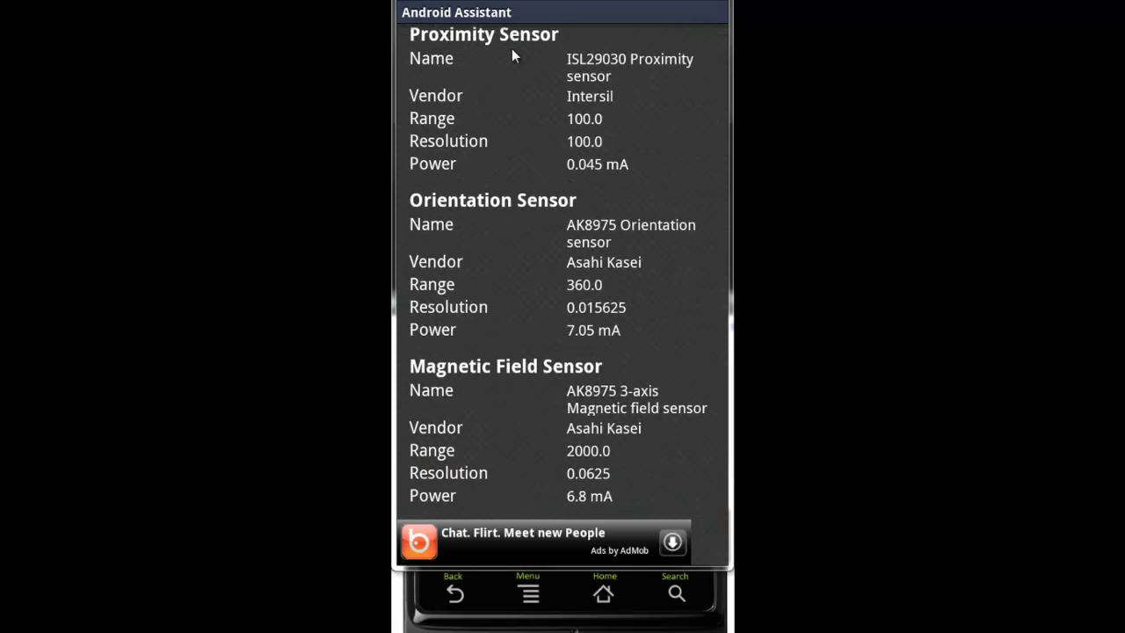
key("Escape")
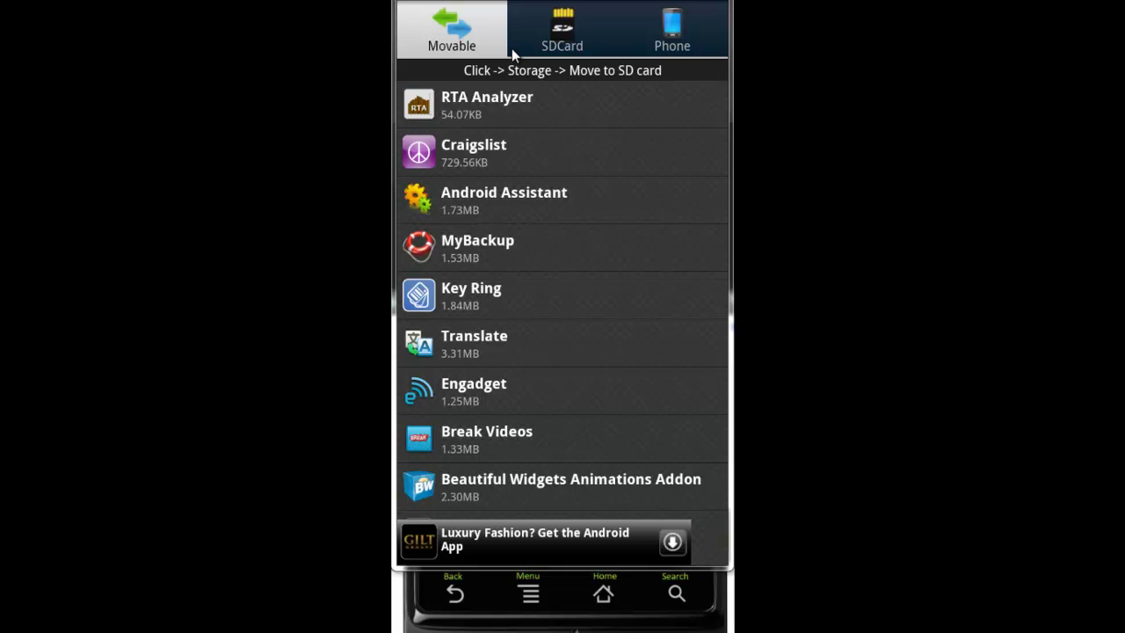
Look through the apps App 2 SD lists as movable to the SD card.
scroll(513, 55, "down", 5)
scroll(513, 55, "down", 1)
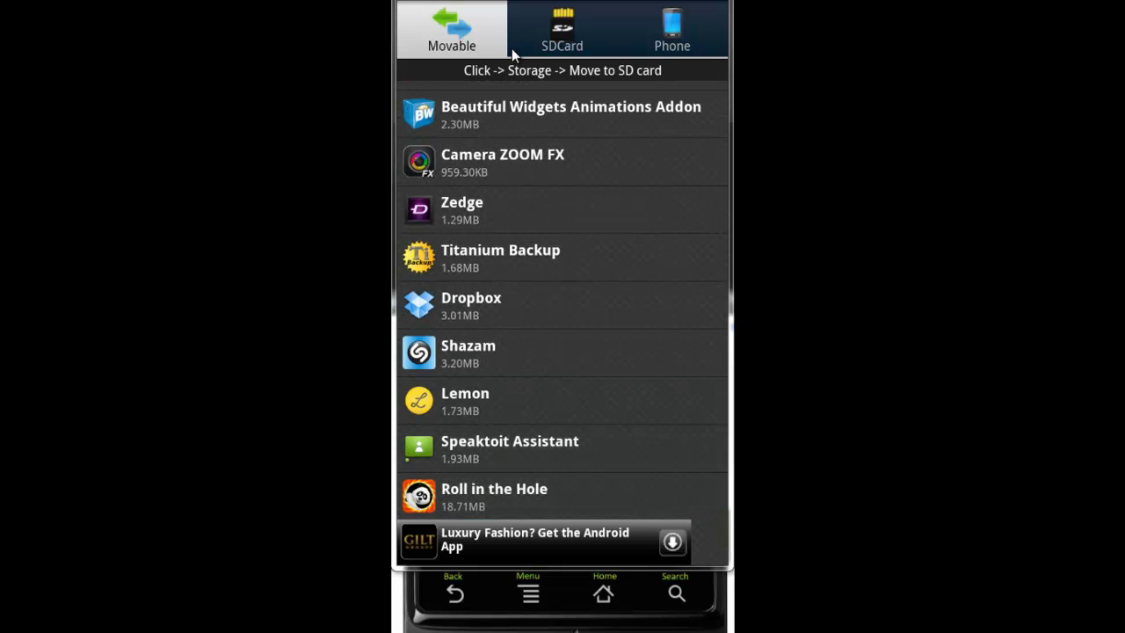
scroll(514, 55, "up", 4)
scroll(514, 54, "up", 2)
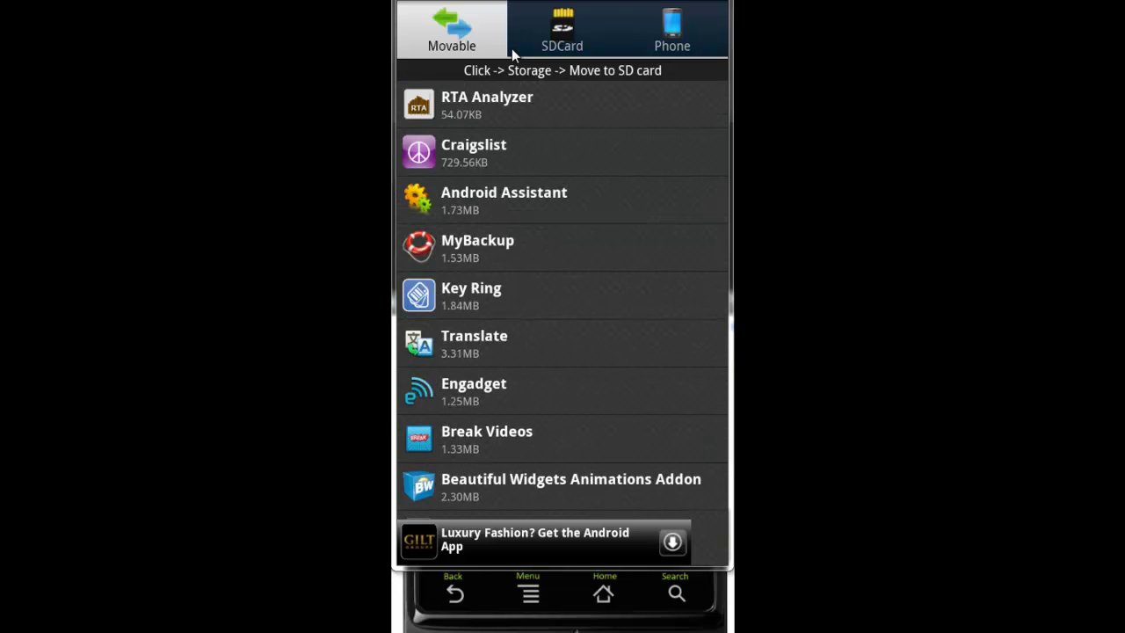
View the apps App 2 SD lists under SDCard and Phone, and return to the tools.
left_click(514, 54)
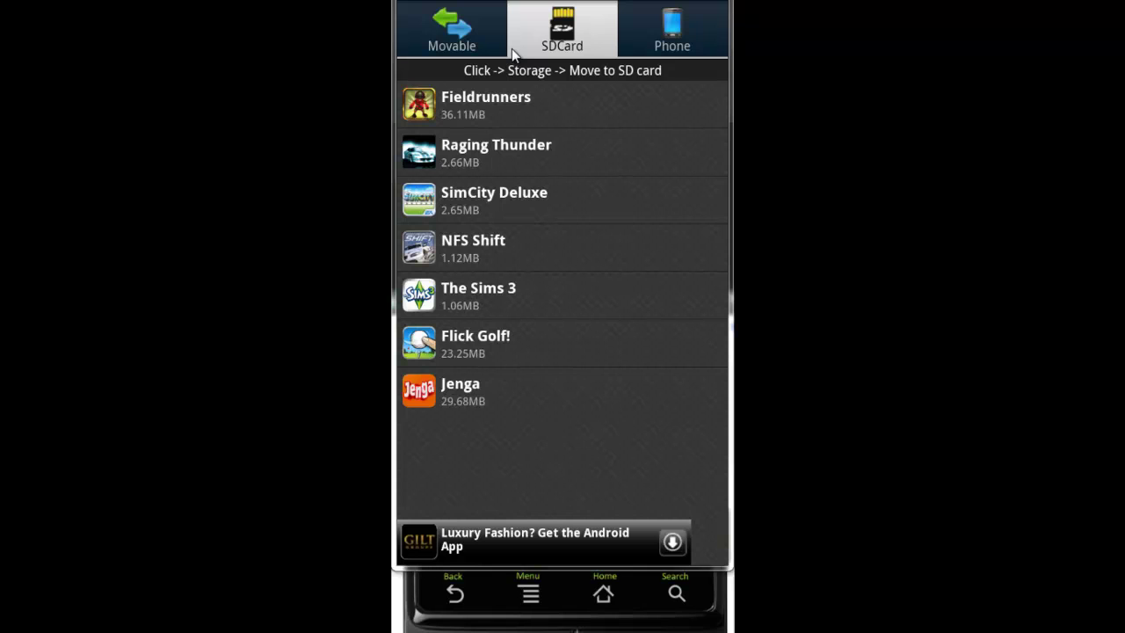
key("Right")
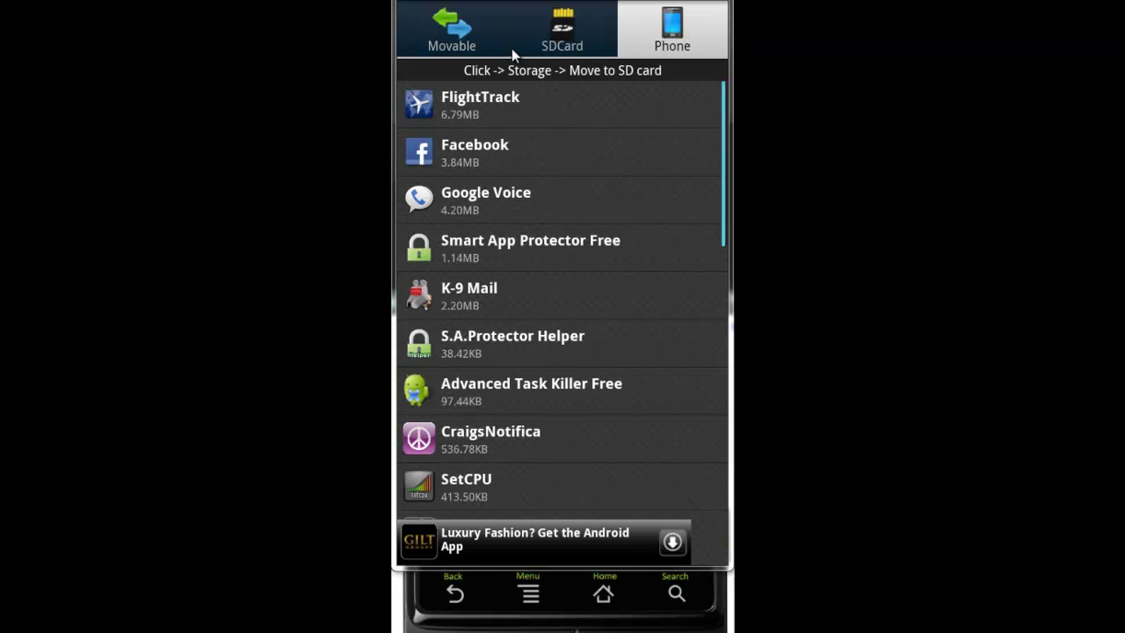
scroll(514, 55, "down", 4)
scroll(514, 55, "down", 5)
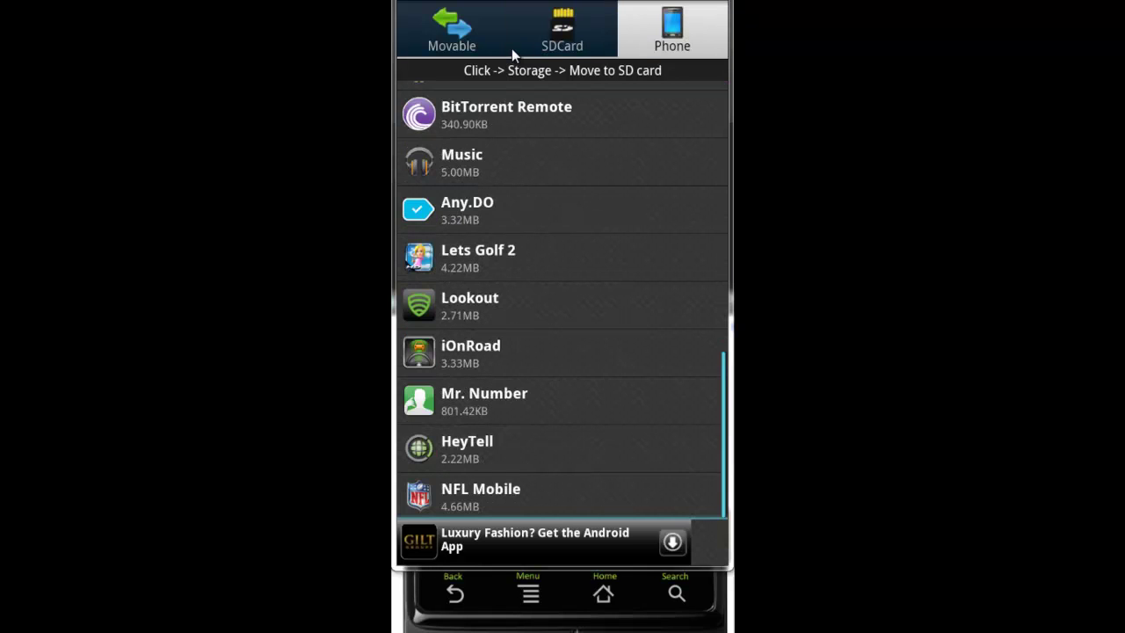
scroll(514, 54, "up", 10)
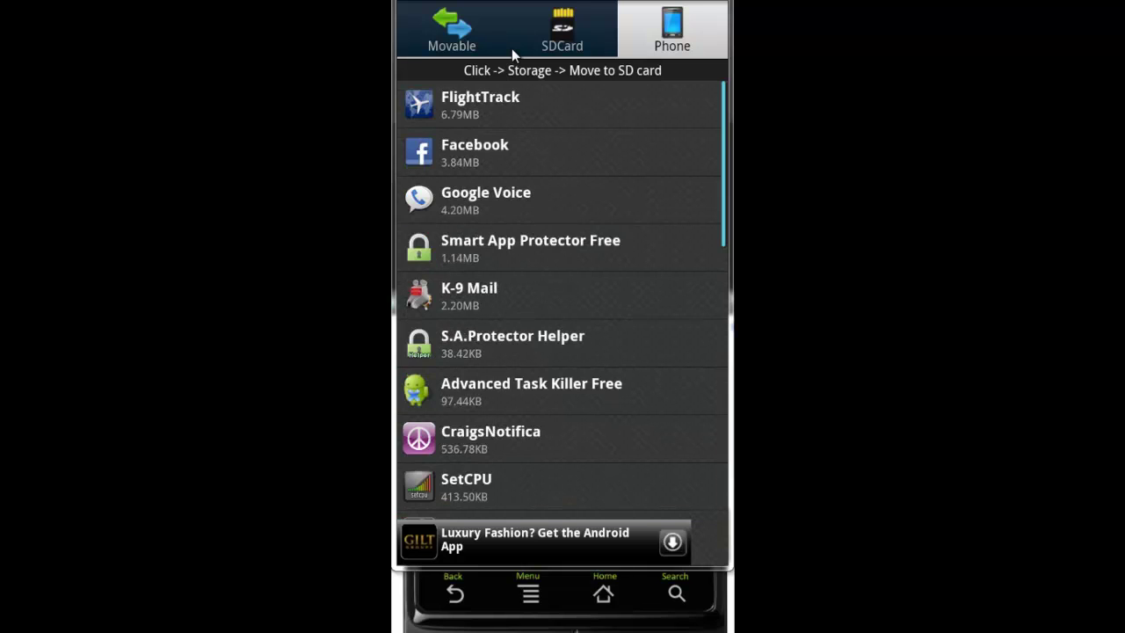
key("Escape")
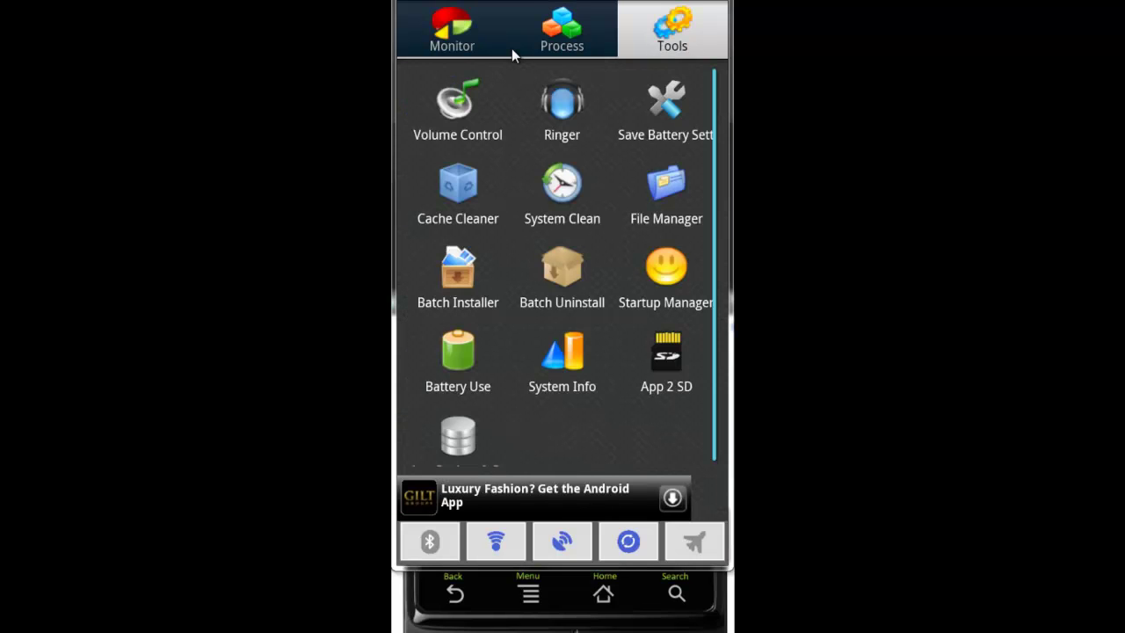
View the backup and restore lists in the app backup tool and return to the tools.
scroll(513, 55, "down", 1)
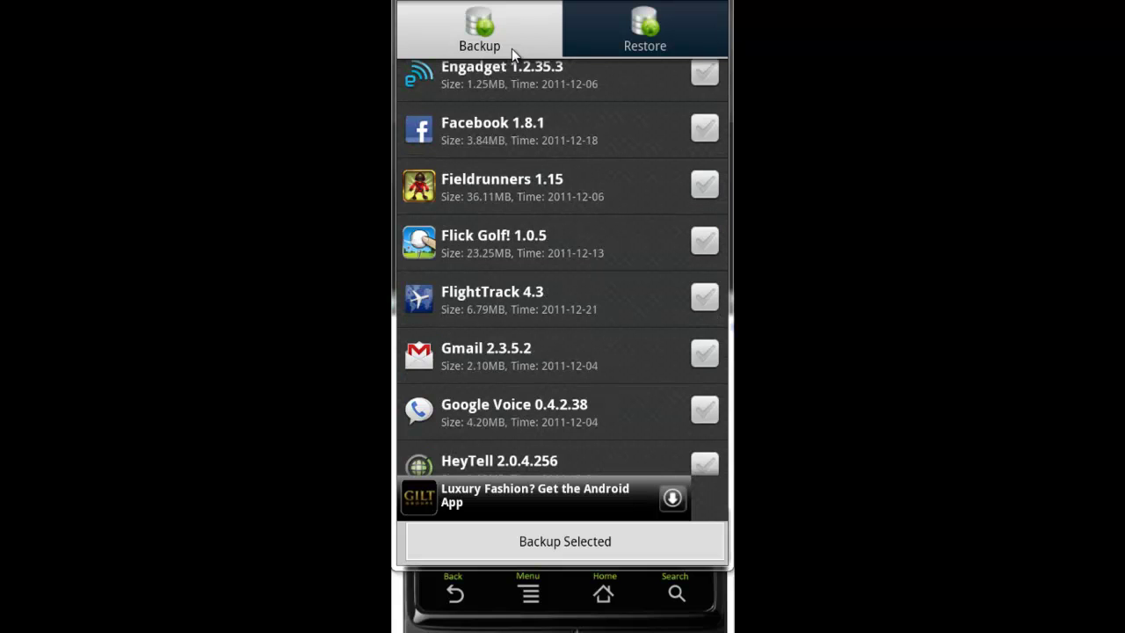
scroll(514, 54, "up", 5)
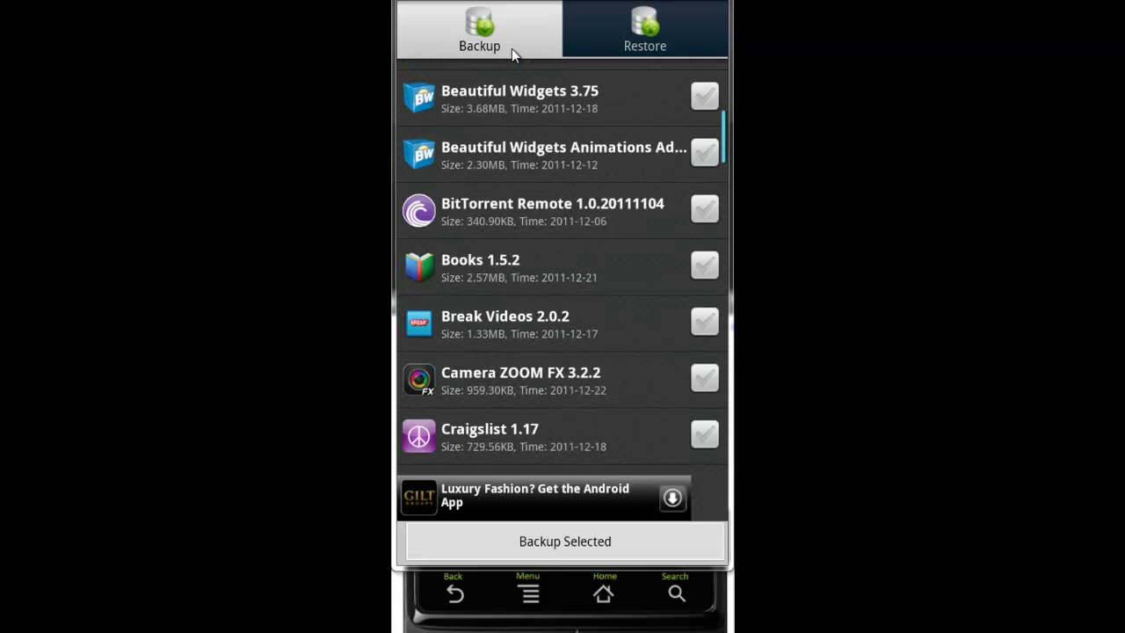
key("Right")
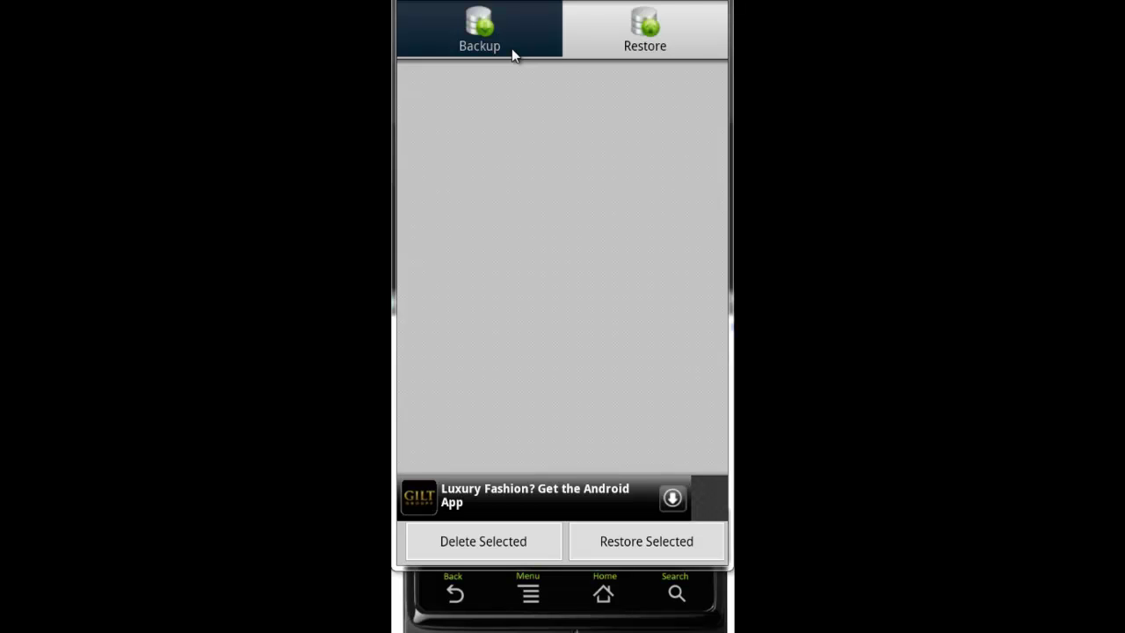
key("Escape")
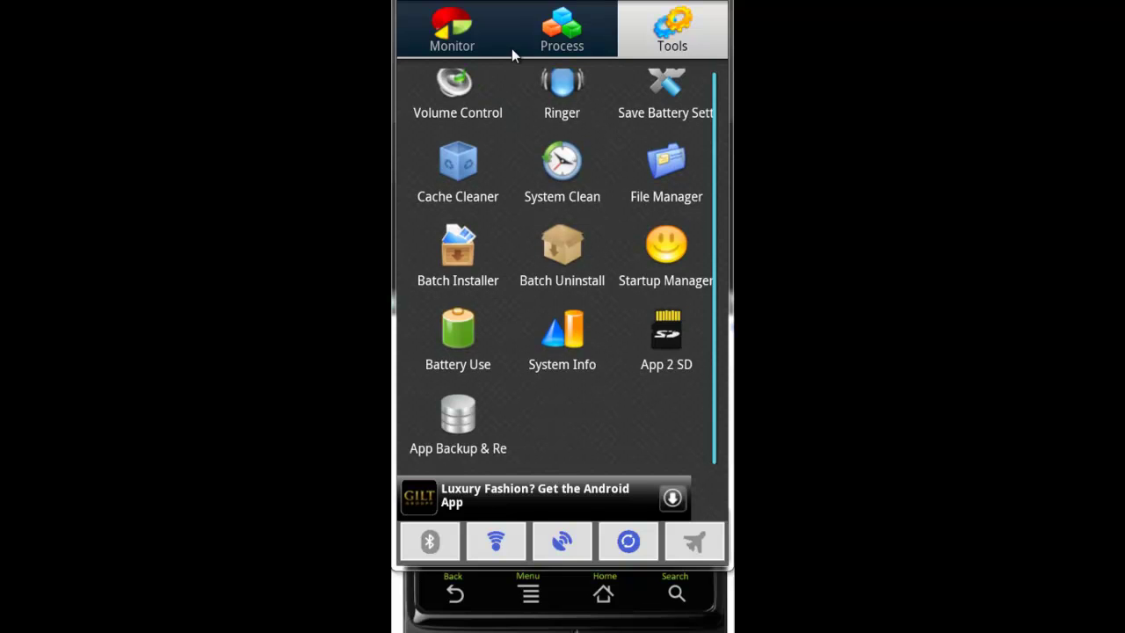